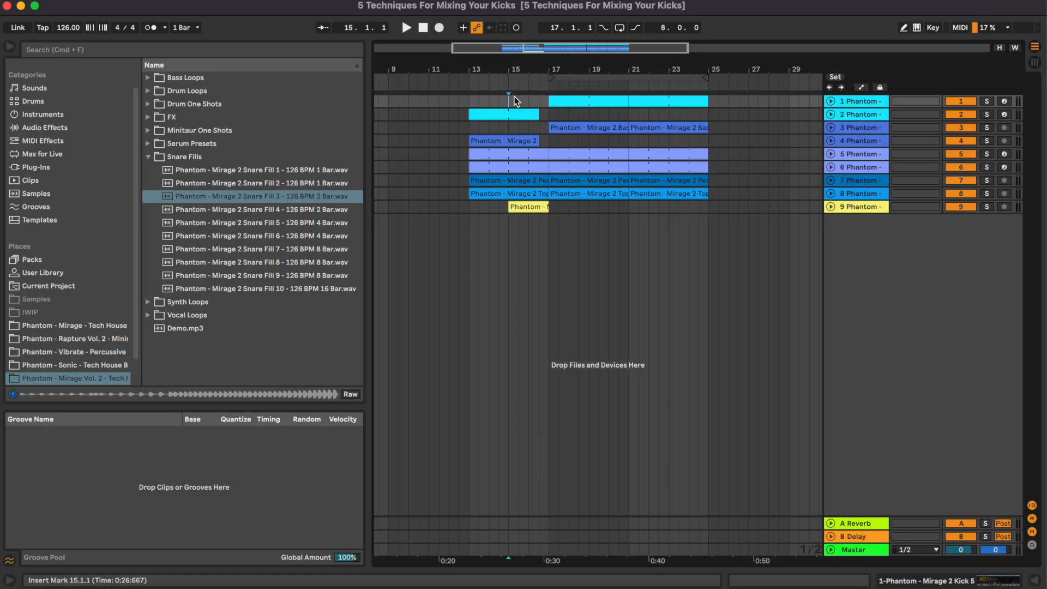
# Step: Play the arrangement from bar 15 through the drop at bar 17
pyautogui.click(507, 82)
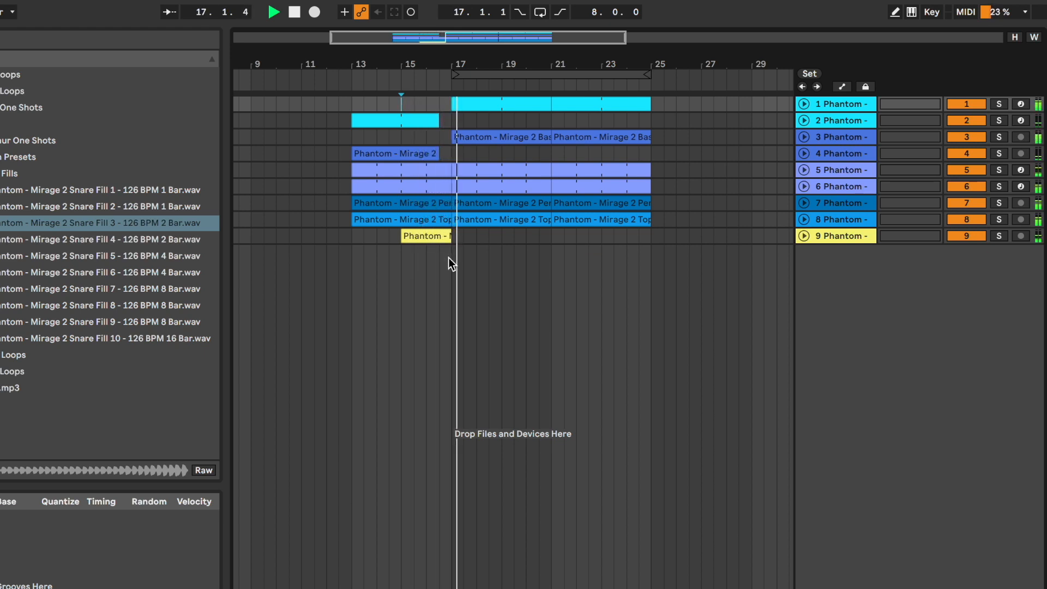
pyautogui.moveTo(502, 40); pyautogui.dragTo(502, 53)
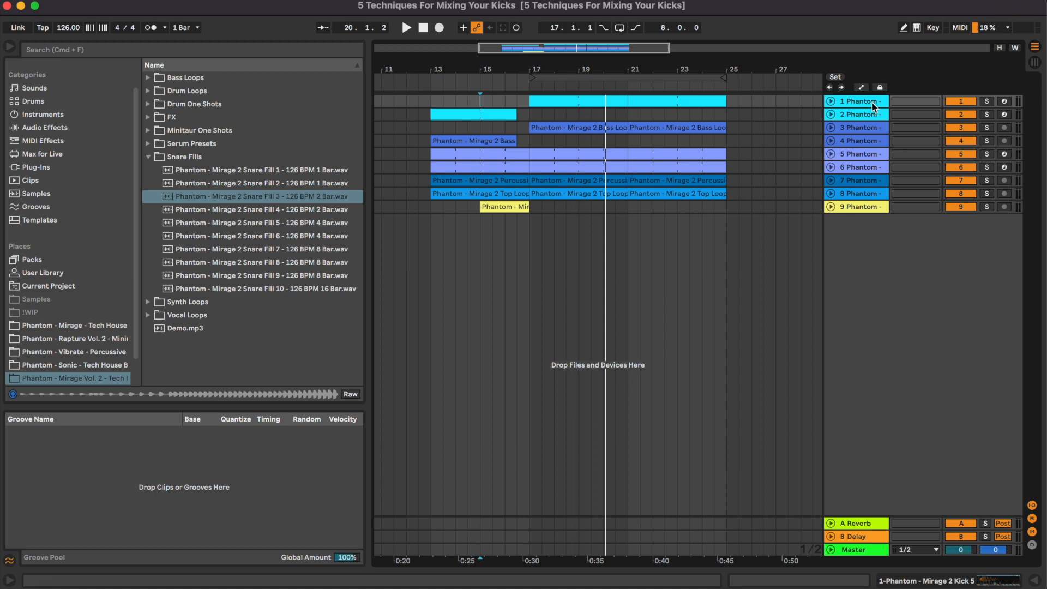
# Step: Expand the first kick track, show its sampler, and play it soloed from bar 17
pyautogui.click(832, 102)
pyautogui.click(602, 122)
pyautogui.scroll(2, 602, 122)
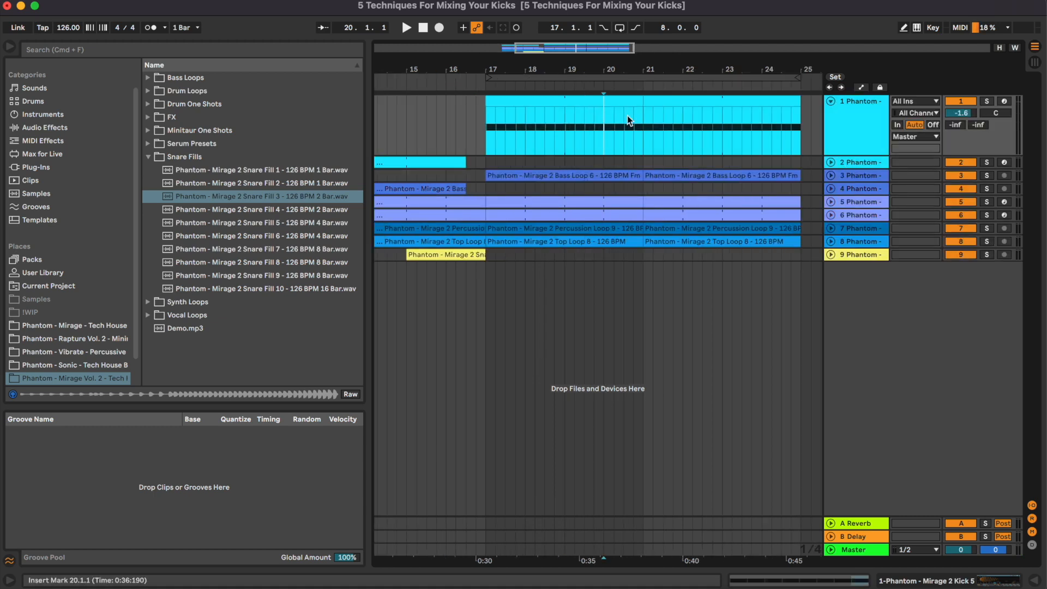
pyautogui.doubleClick(868, 134)
pyautogui.click(484, 127)
pyautogui.press('s')
pyautogui.press('space')
pyautogui.hscroll(1, 484, 126)
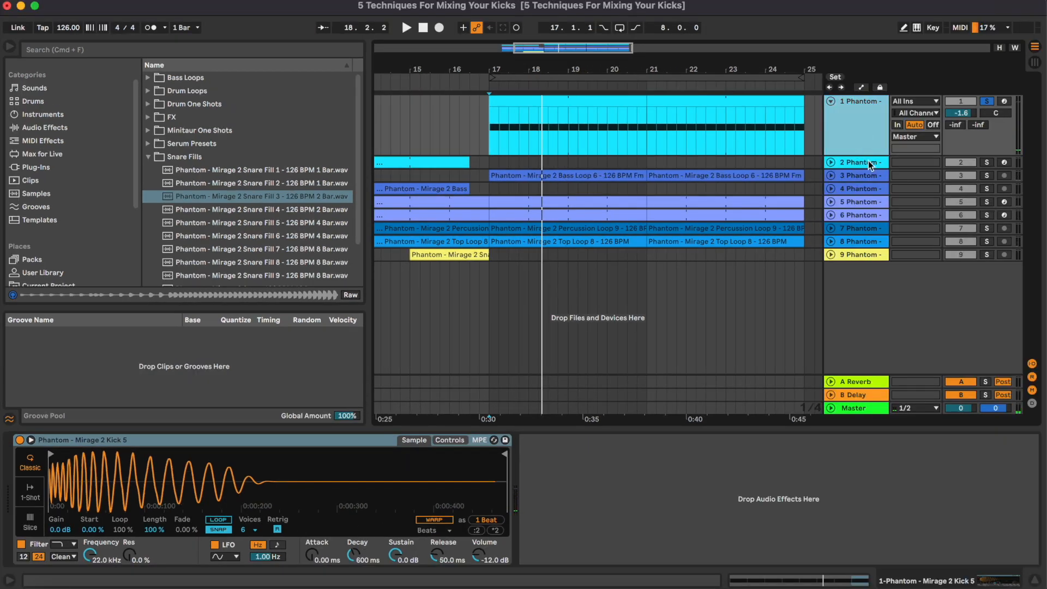
# Step: Duplicate the soloed kick track and rename the two copies "# Top" and "# Main"
pyautogui.press('super+d')
pyautogui.click(871, 134)
pyautogui.press('super+r')
pyautogui.write('#')
pyautogui.write(' Top')
pyautogui.press('Tab')
pyautogui.write('#')
pyautogui.write(' Main')
pyautogui.press('Return')
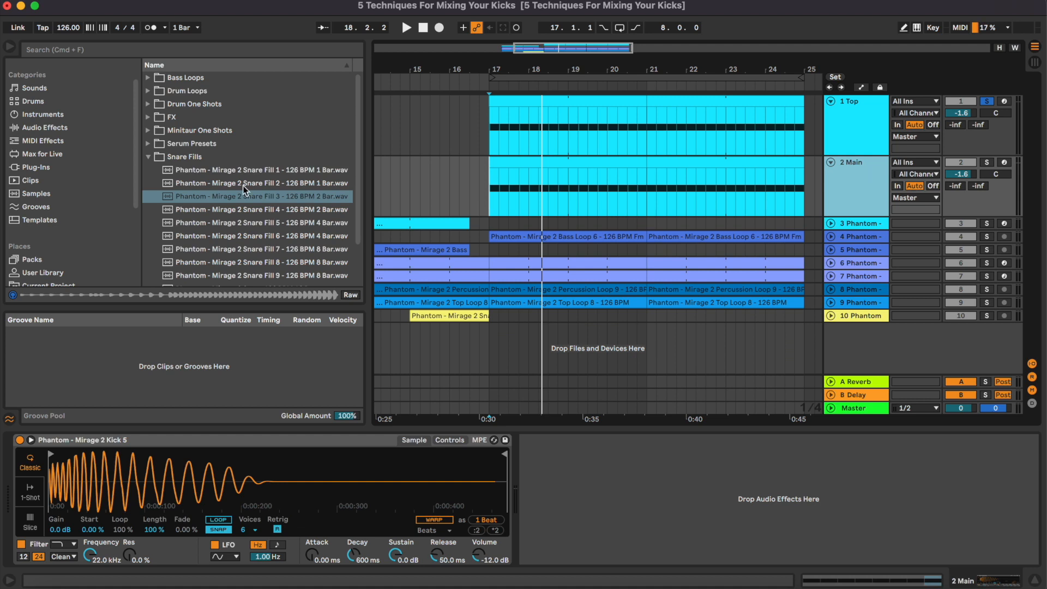
# Step: Audition the one-shot kicks and replace the Top track's sample with Phantom - Mirage 2 Kick 8.wav
pyautogui.scroll(-5, 90, 236)
pyautogui.click(194, 103)
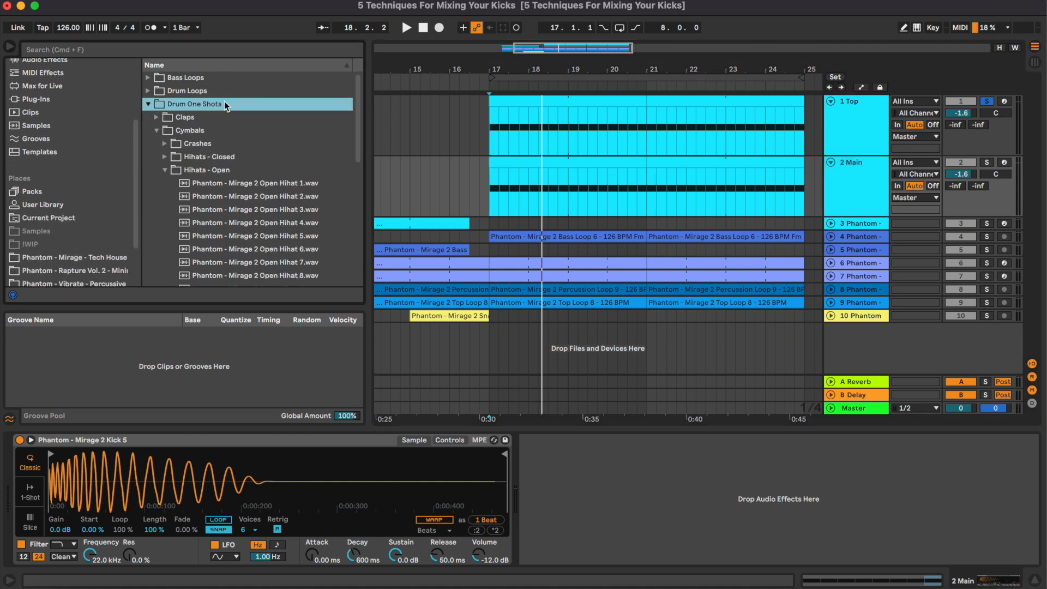
pyautogui.click(600, 126)
pyautogui.scroll(-2, 222, 203)
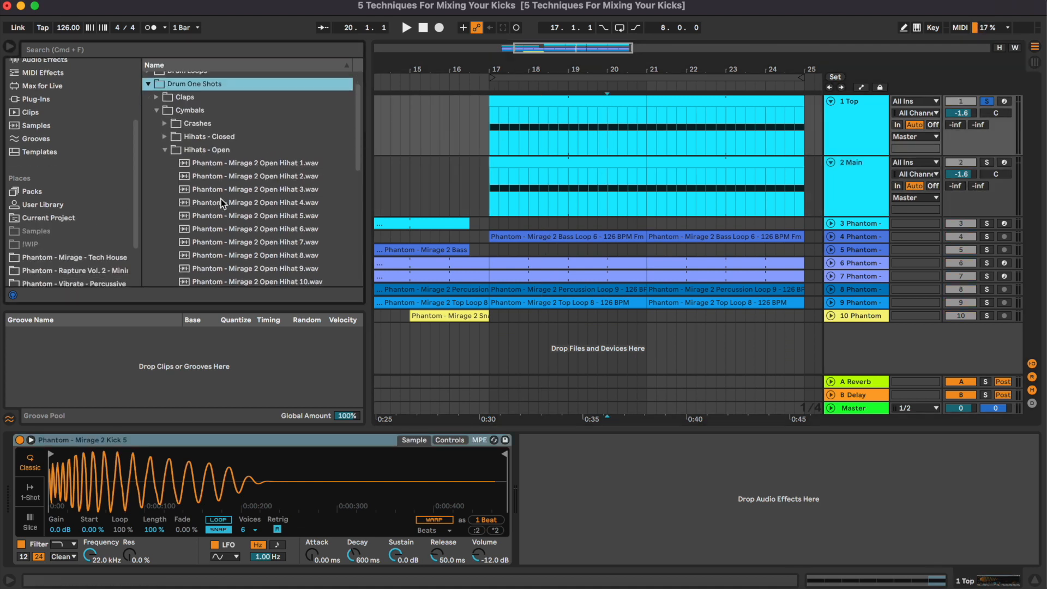
pyautogui.click(165, 150)
pyautogui.click(162, 177)
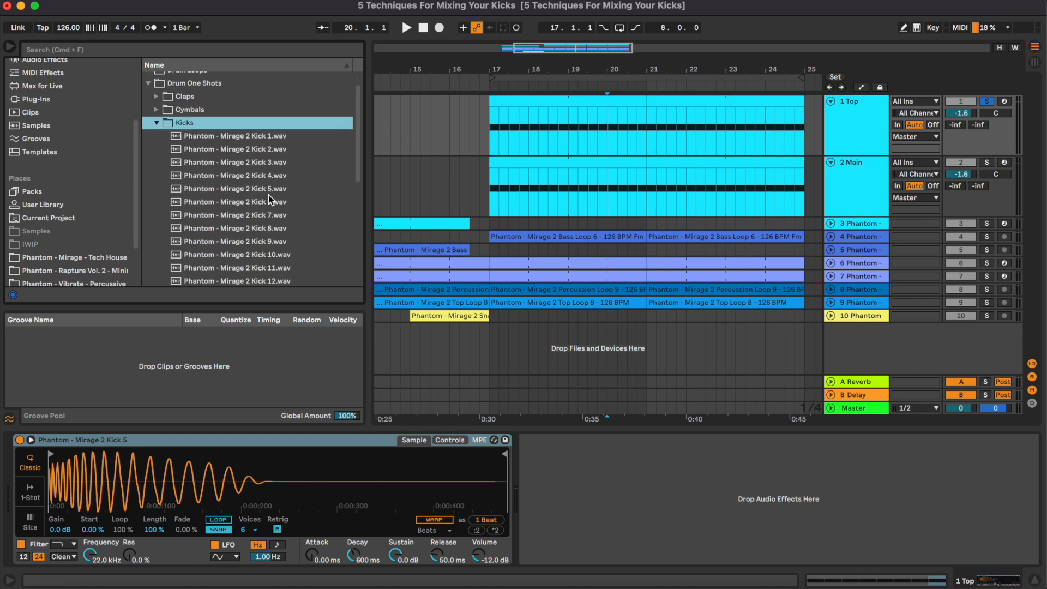
pyautogui.click(267, 185)
pyautogui.press('Down')
pyautogui.press('Down')
pyautogui.press('Down')
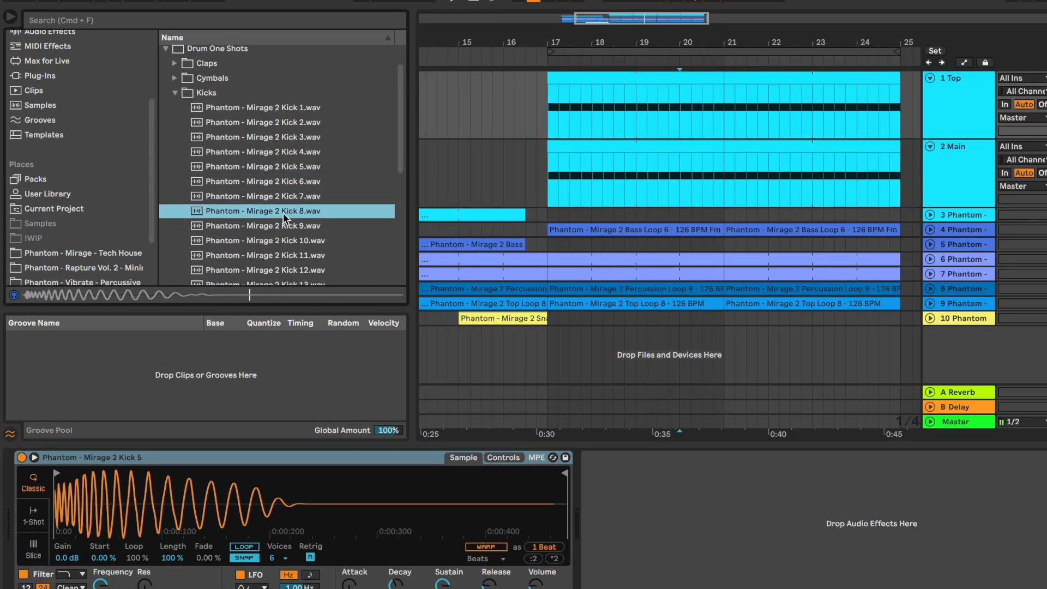
pyautogui.moveTo(282, 213); pyautogui.dragTo(321, 495)
# Step: Add EQ Eight to the Top track and make band 2 a low cut at about 813 Hz
pyautogui.scroll(3, 64, 93)
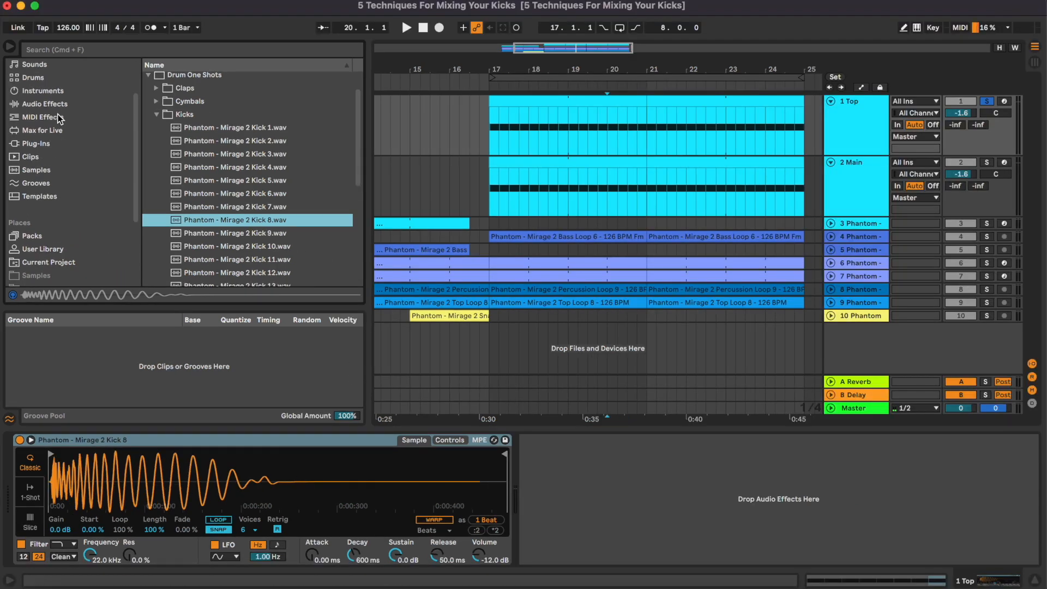
pyautogui.click(46, 105)
pyautogui.moveTo(183, 157); pyautogui.dragTo(620, 535)
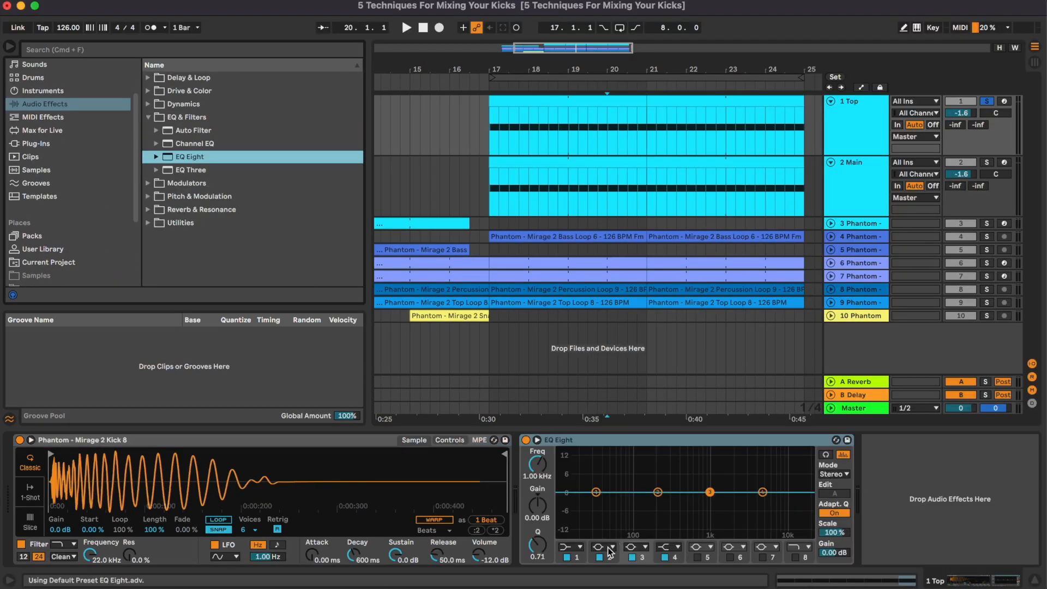
pyautogui.click(609, 547)
pyautogui.click(605, 479)
pyautogui.moveTo(537, 464); pyautogui.dragTo(488, 455)
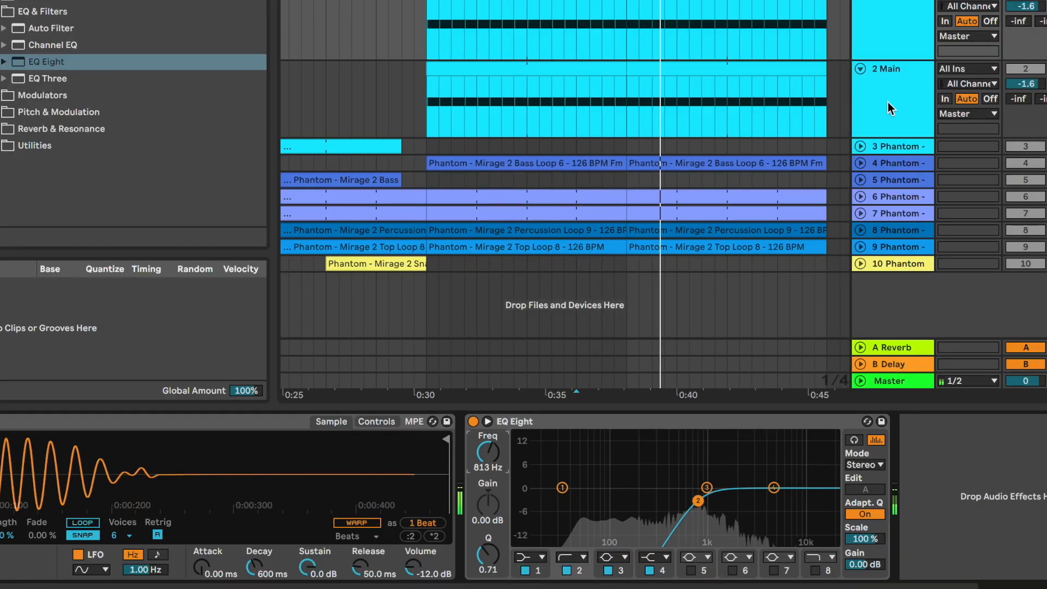
# Step: Add EQ Eight to the Main track, enable the band 8 high cut, and lower its cutoff frequency
pyautogui.click(887, 103)
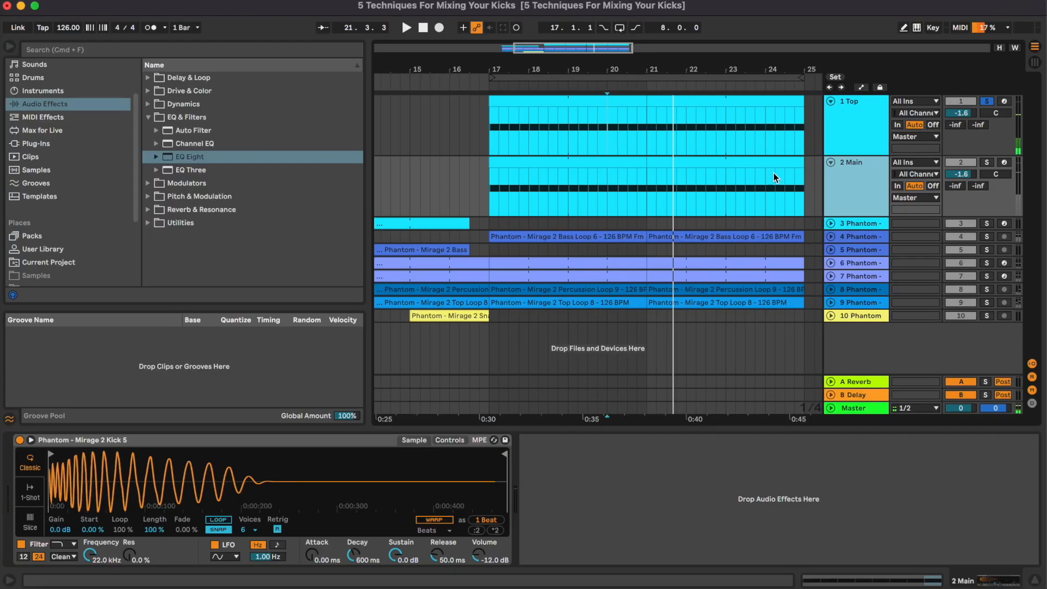
pyautogui.doubleClick(232, 158)
pyautogui.click(794, 557)
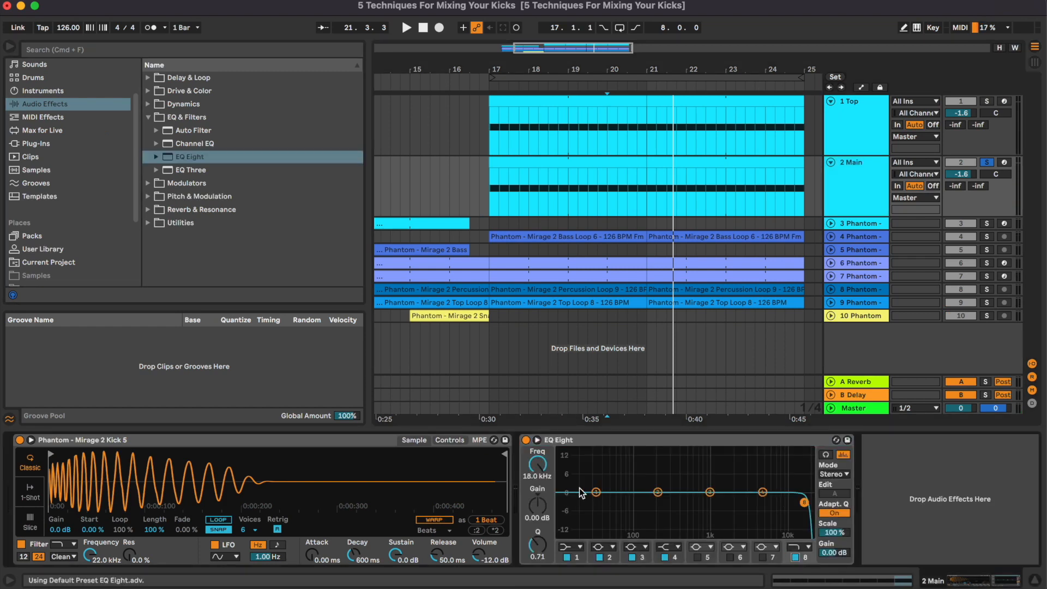
pyautogui.moveTo(804, 501); pyautogui.dragTo(747, 504)
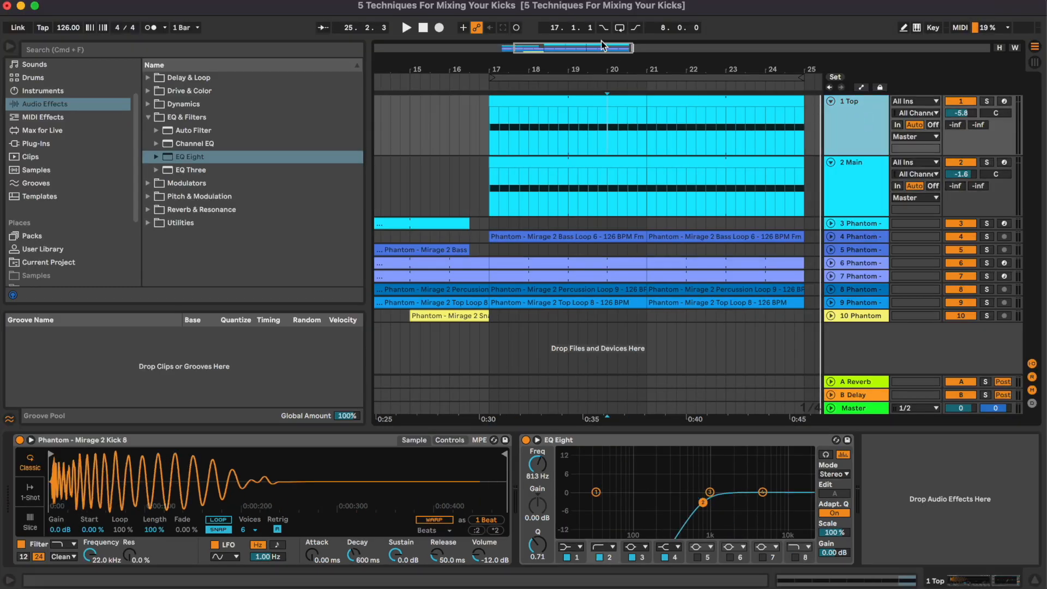
# Step: Enable arrangement looping and add Drum Buss after EQ Eight on the Top track
pyautogui.click(619, 29)
pyautogui.click(618, 131)
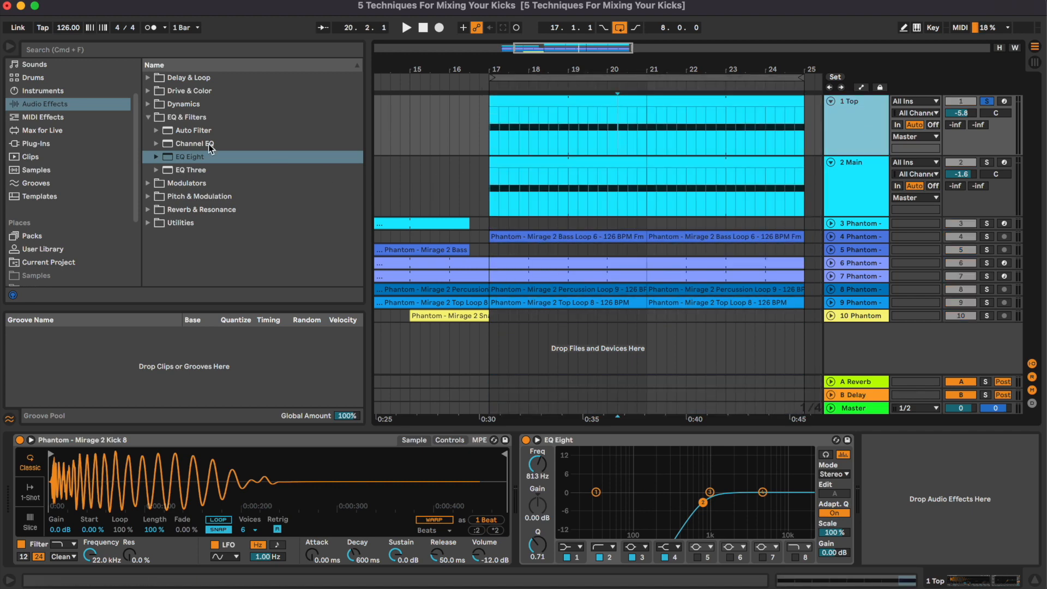
pyautogui.click(147, 91)
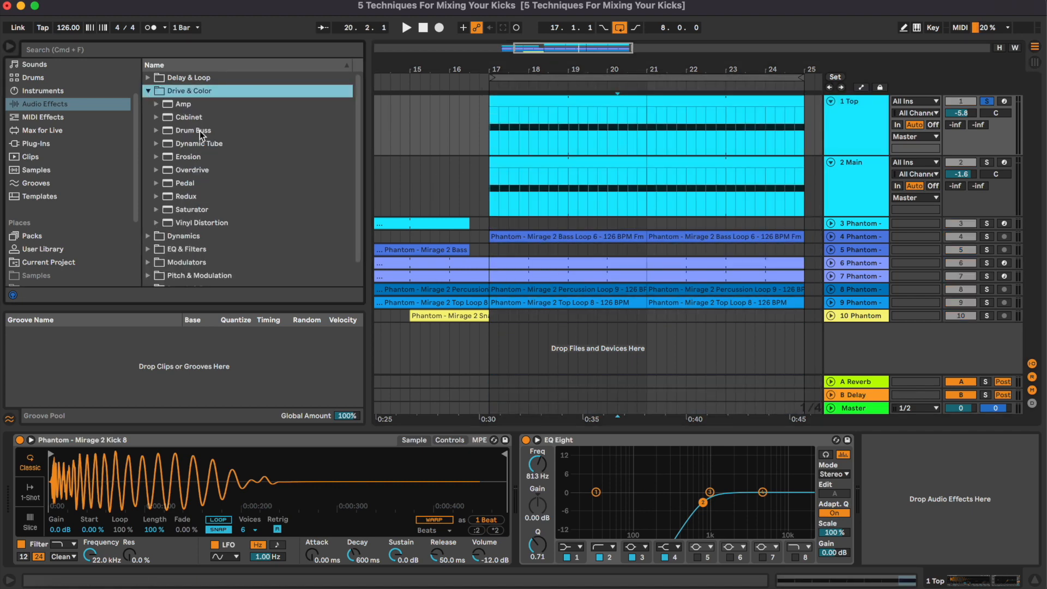
pyautogui.moveTo(202, 133); pyautogui.dragTo(948, 499)
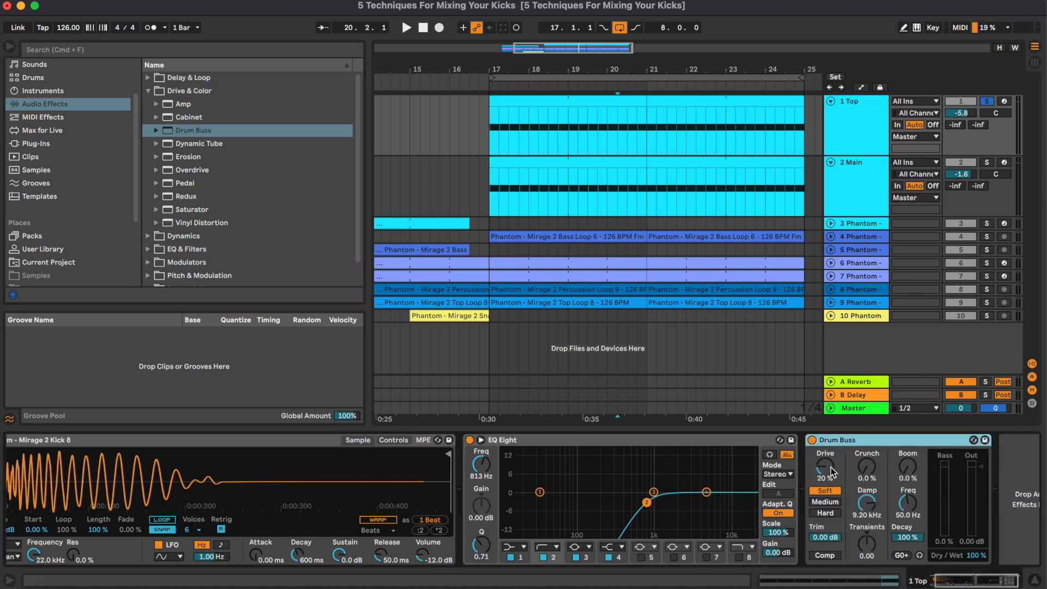
# Step: Adjust the Drum Buss Drive on the Top layer during playback, toggling the track's solo to compare
pyautogui.press('space')
pyautogui.moveTo(826, 470); pyautogui.dragTo(827, 387)
pyautogui.moveTo(791, 466); pyautogui.dragTo(792, 552)
pyautogui.press('s')
pyautogui.moveTo(956, 53); pyautogui.dragTo(956, 59)
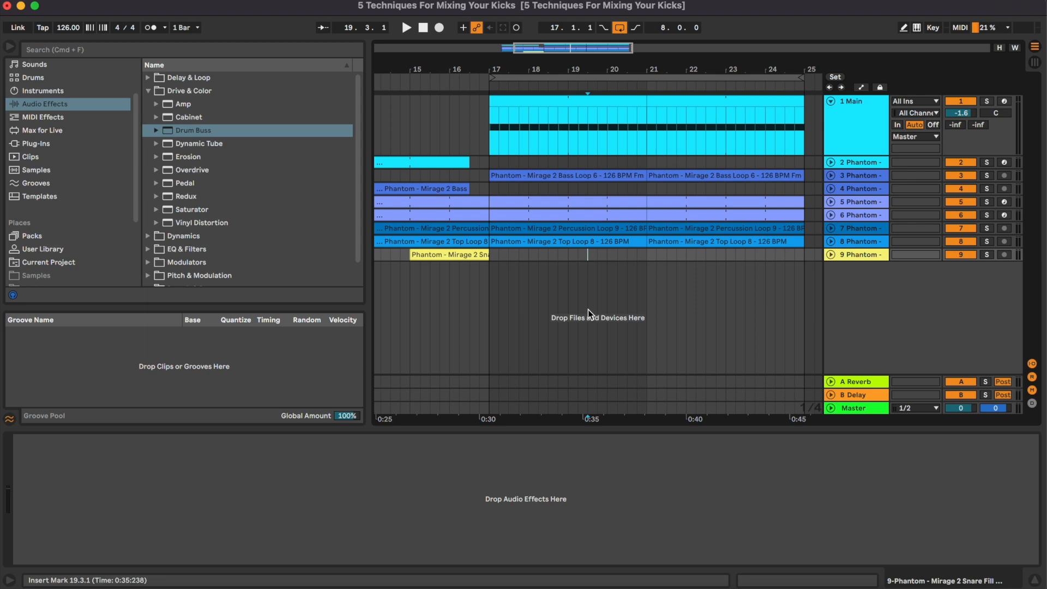
# Step: Collapse the Main kick track and insert a new MIDI track for a percussive layer
pyautogui.click(831, 102)
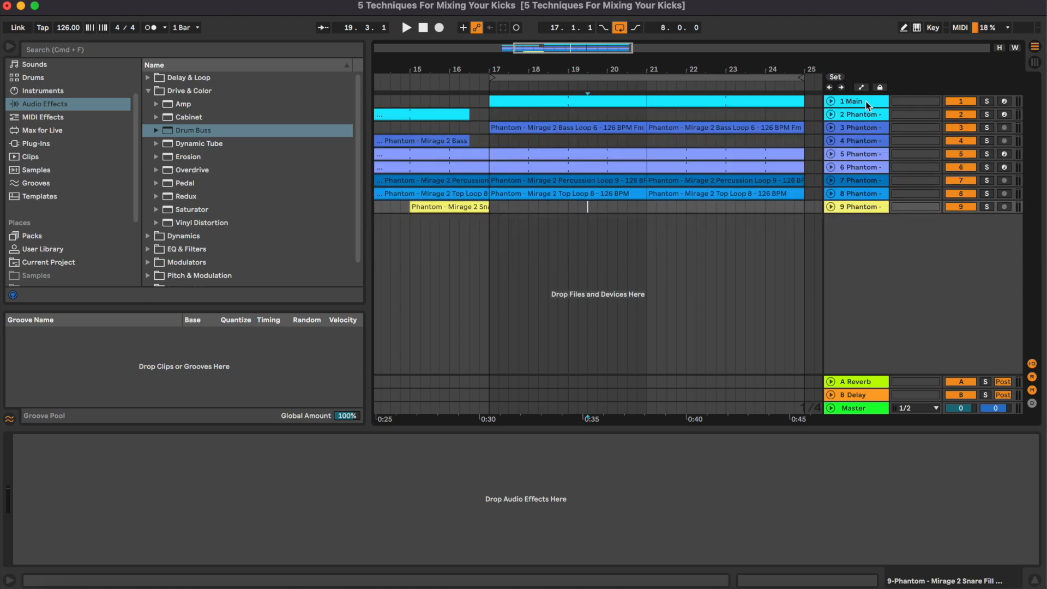
pyautogui.click(868, 116)
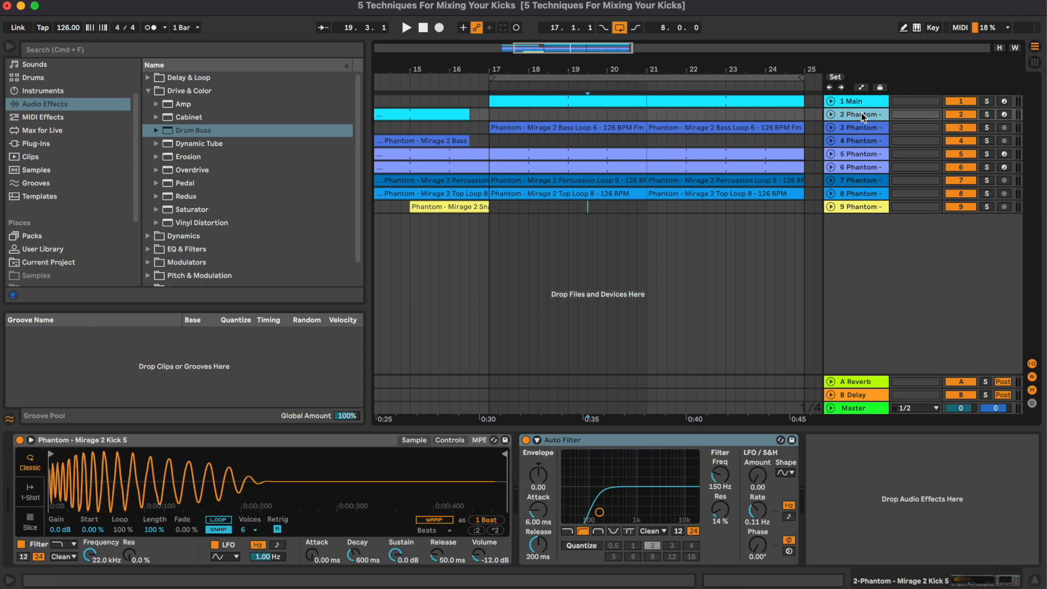
pyautogui.press('super+shift+t')
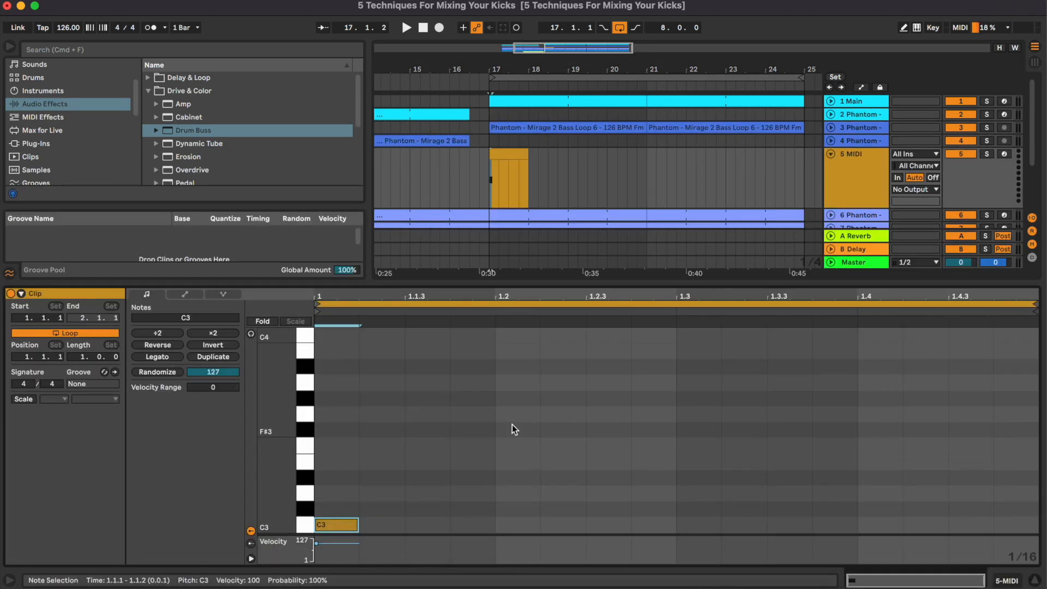
# Step: Repeat the C3 note on beats 2, 3 and 4 of the MIDI clip and extend the clip to bar 25
pyautogui.click(500, 386)
pyautogui.press('super+v')
pyautogui.click(679, 356)
pyautogui.press('super+v')
pyautogui.click(858, 352)
pyautogui.press('super+v')
pyautogui.hotkey('shift', 'Tab')
pyautogui.moveTo(528, 155); pyautogui.dragTo(803, 156)
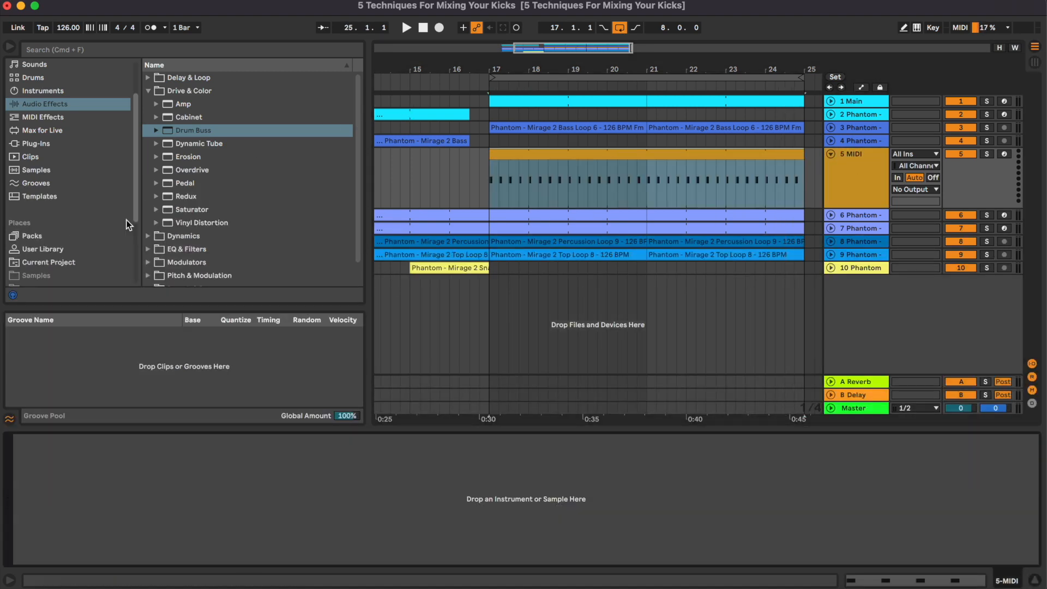
# Step: Load Phantom - Mirage 2 Percussion 2.wav from the Mirage Vol. 2 pack onto the MIDI track and play it
pyautogui.scroll(-3, 103, 223)
pyautogui.click(102, 251)
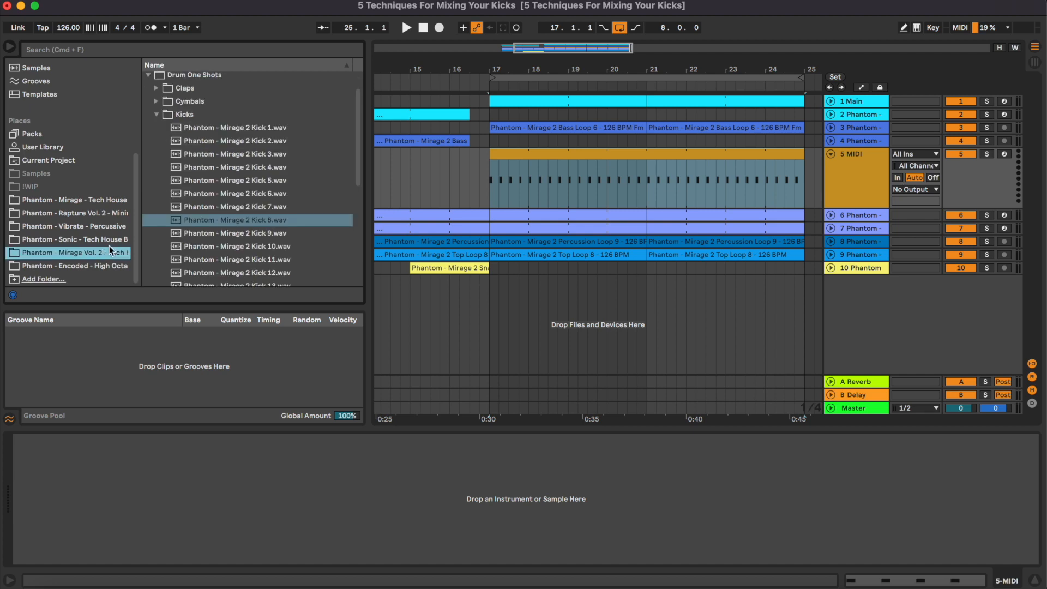
pyautogui.click(155, 157)
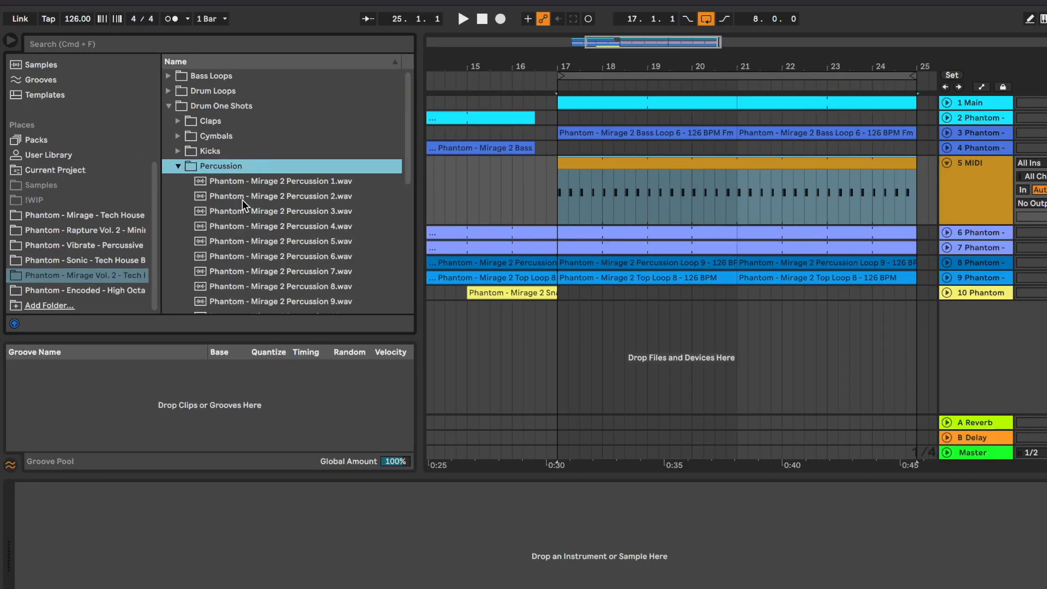
pyautogui.click(211, 186)
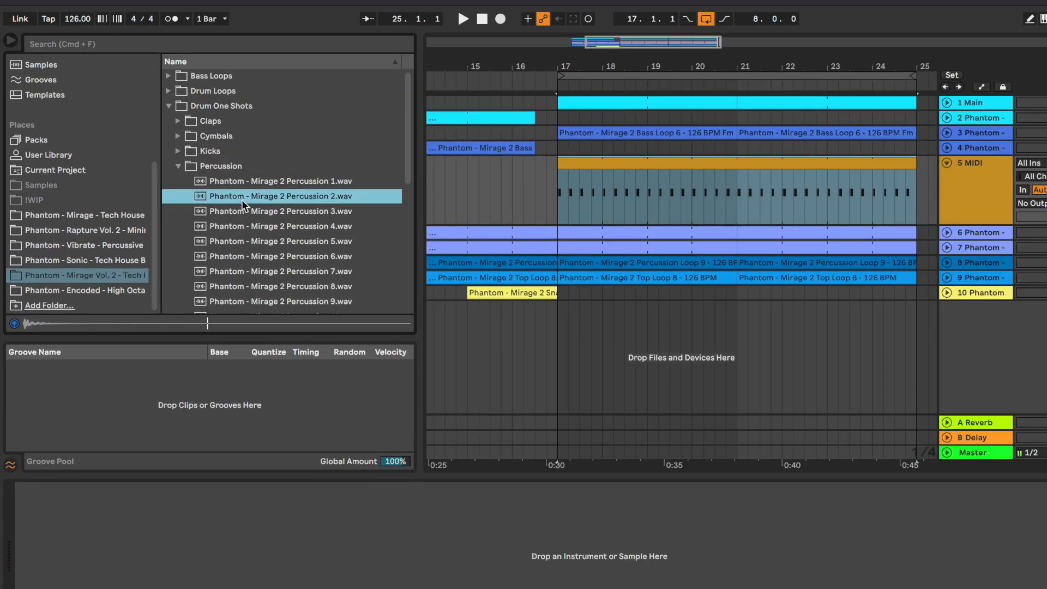
pyautogui.moveTo(241, 200); pyautogui.dragTo(371, 577)
pyautogui.press('space')
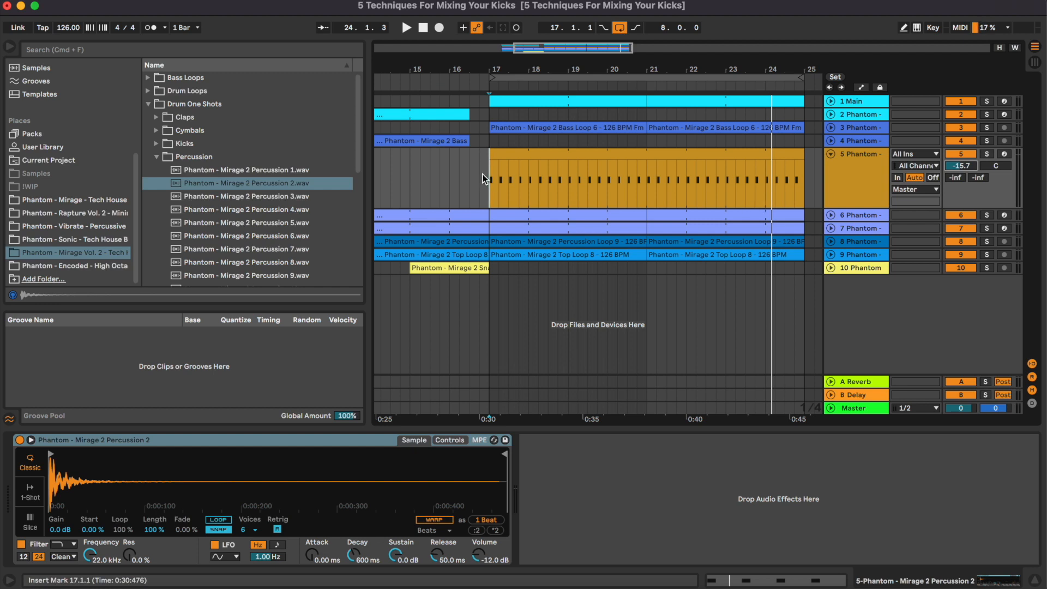
pyautogui.click(568, 157)
pyautogui.hscroll(-3, 567, 157)
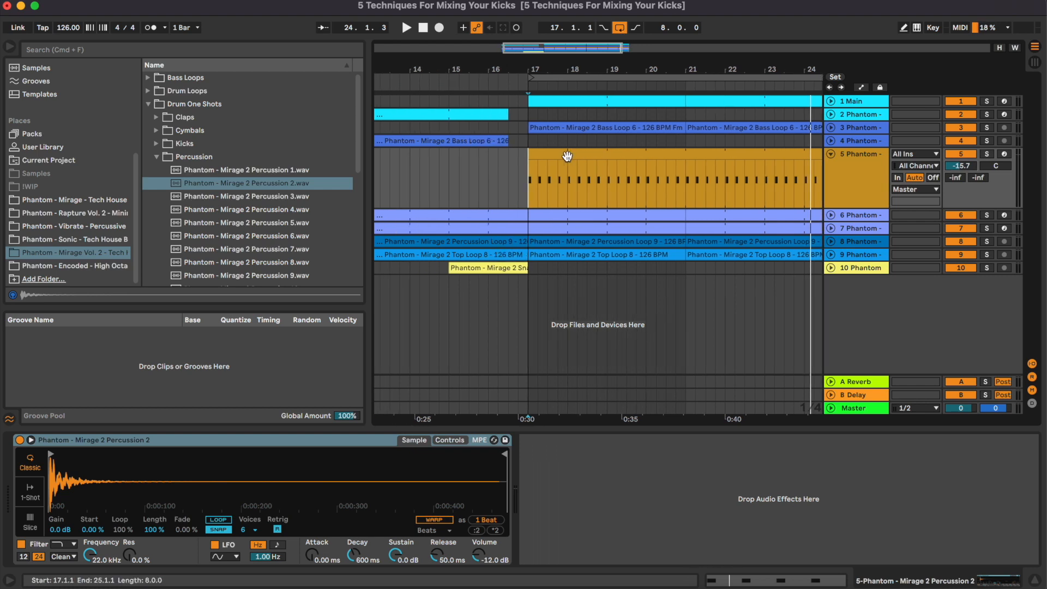
pyautogui.press('-')
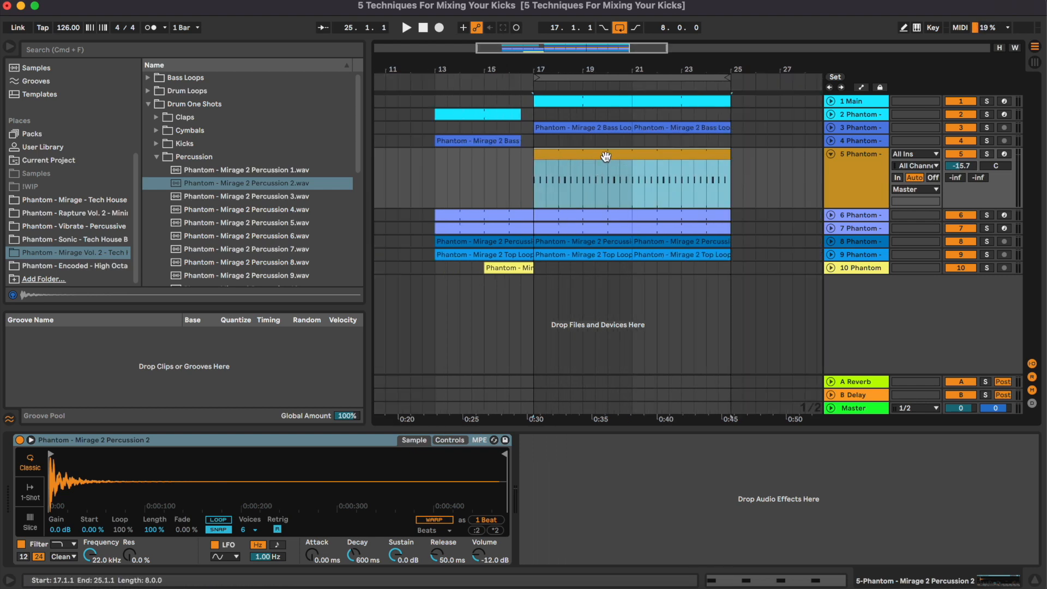
pyautogui.click(631, 186)
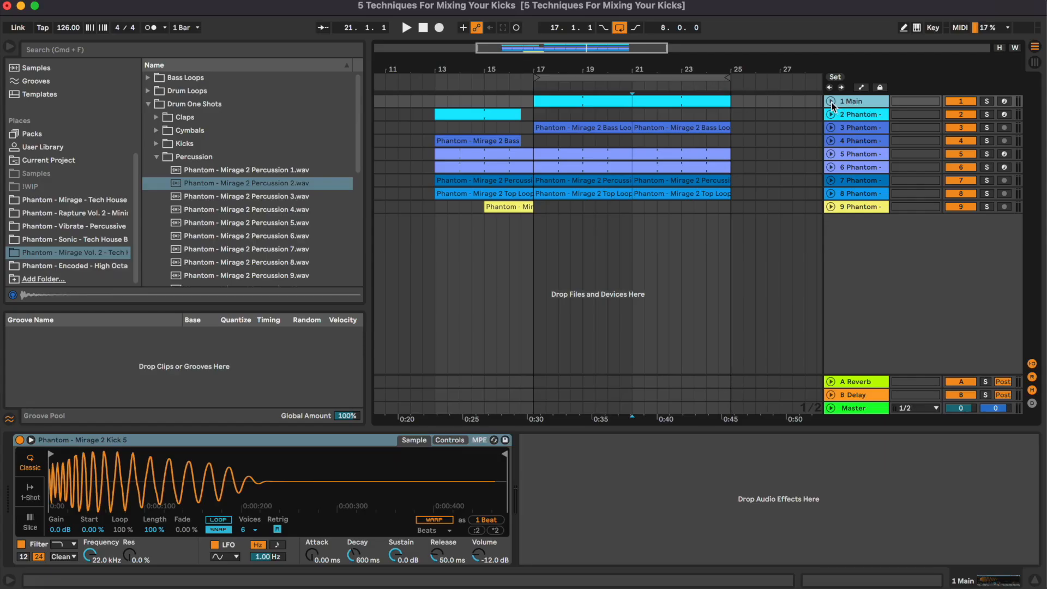
# Step: Expand the Main kick track, set playback to start at bar 17, and add EQ Eight to the track
pyautogui.click(831, 102)
pyautogui.click(535, 130)
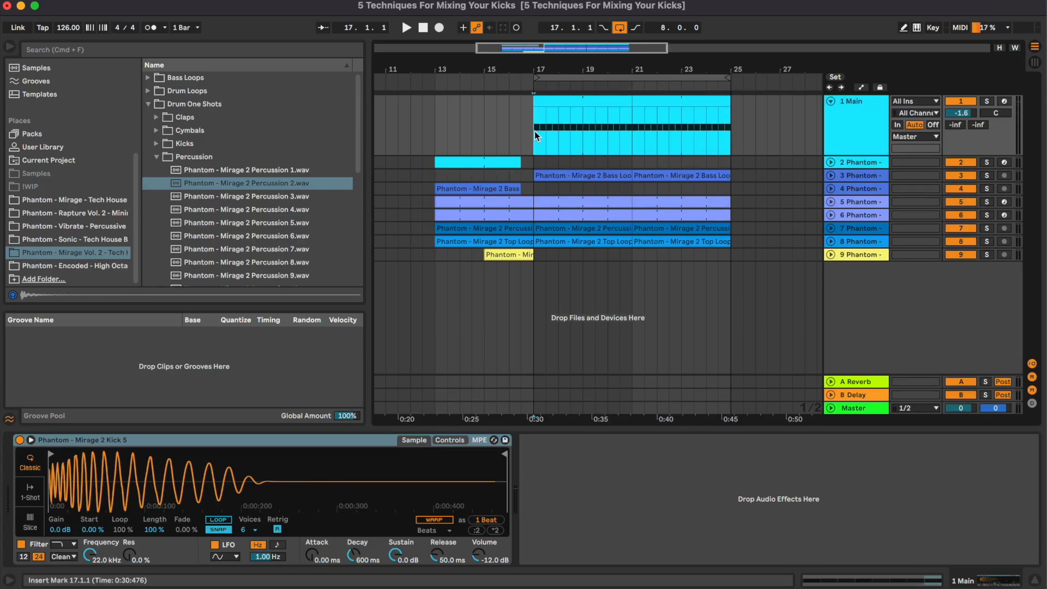
pyautogui.hscroll(3, 534, 130)
pyautogui.click(53, 156)
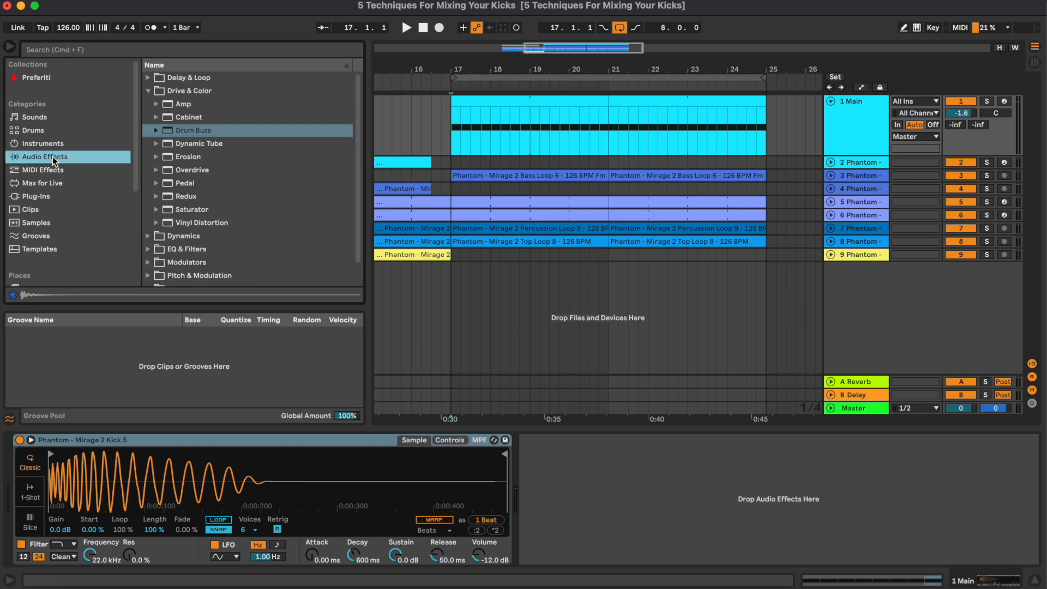
pyautogui.click(155, 91)
pyautogui.click(149, 117)
pyautogui.doubleClick(191, 156)
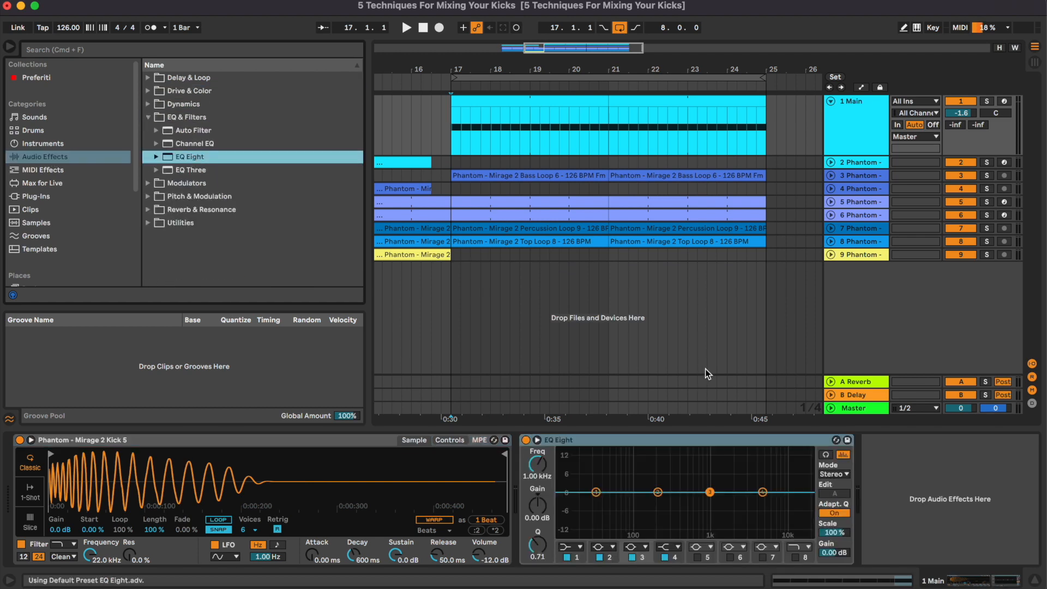
# Step: Show EQ Eight's enlarged display and move band 2 to about 161 Hz
pyautogui.click(538, 441)
pyautogui.moveTo(693, 109); pyautogui.dragTo(695, 185)
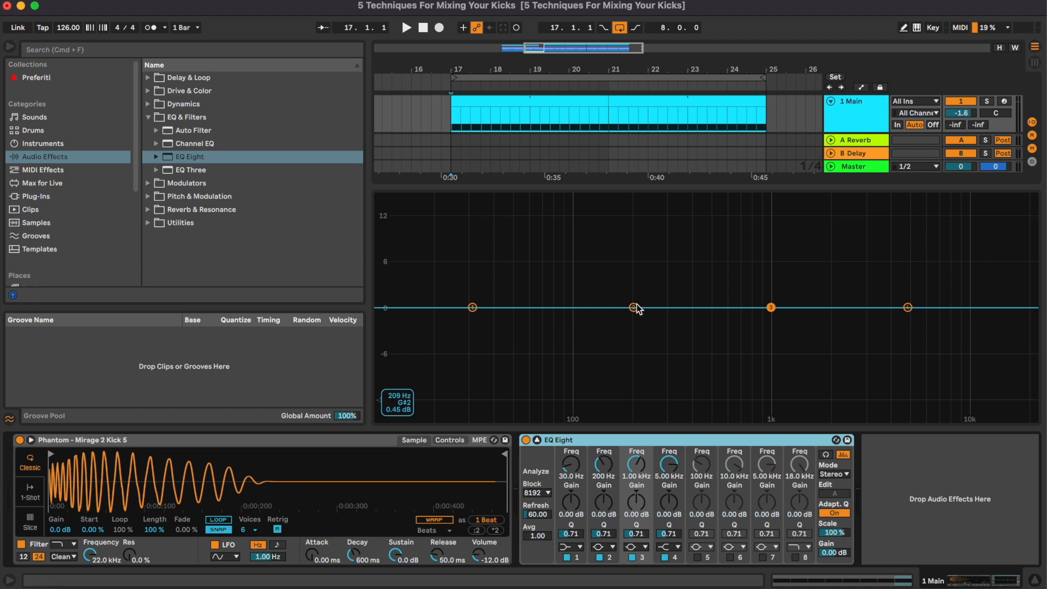
pyautogui.moveTo(634, 308)
pyautogui.mouseDown()
pyautogui.moveTo(552, 309)
pyautogui.moveTo(616, 307)
pyautogui.mouseUp()
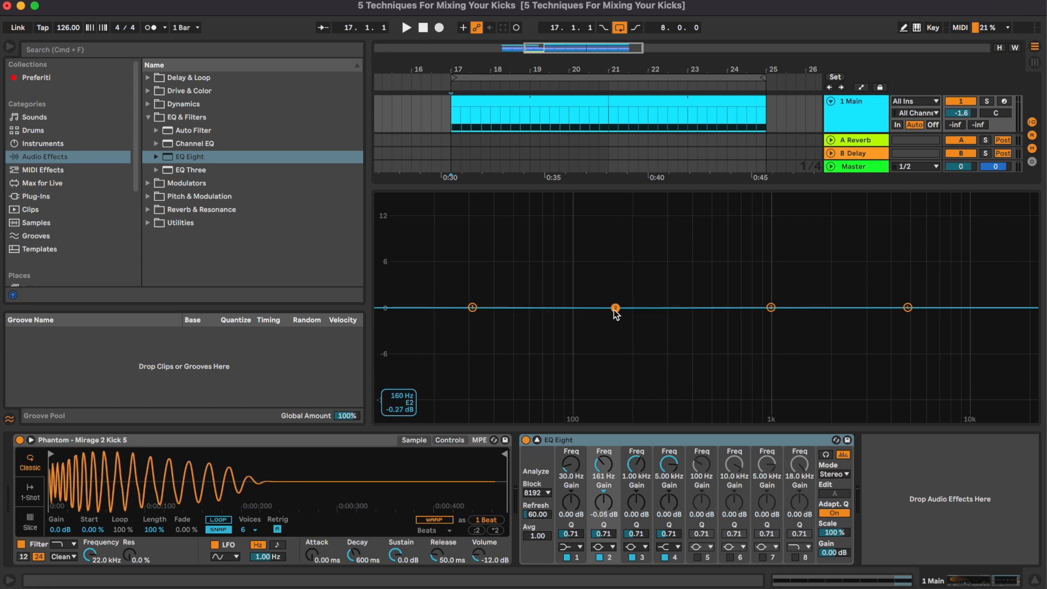
# Step: Solo and play the Main kick, set EQ band 2's Q to 1.29, and move the band to about 216 Hz
pyautogui.press('s')
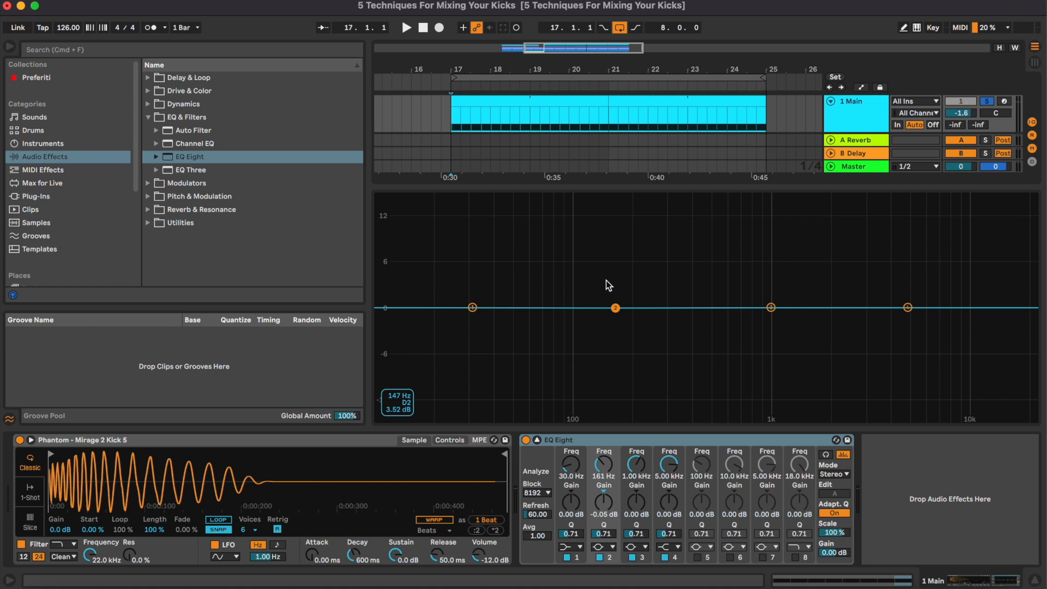
pyautogui.press('space')
pyautogui.moveTo(547, 570); pyautogui.dragTo(547, 512)
pyautogui.moveTo(557, 322)
pyautogui.mouseDown()
pyautogui.moveTo(559, 217)
pyautogui.moveTo(558, 337)
pyautogui.mouseUp()
pyautogui.moveTo(546, 569); pyautogui.dragTo(547, 585)
pyautogui.moveTo(559, 337)
pyautogui.mouseDown()
pyautogui.moveTo(576, 348)
pyautogui.moveTo(573, 397)
pyautogui.moveTo(582, 343)
pyautogui.moveTo(573, 403)
pyautogui.moveTo(587, 319)
pyautogui.mouseUp()
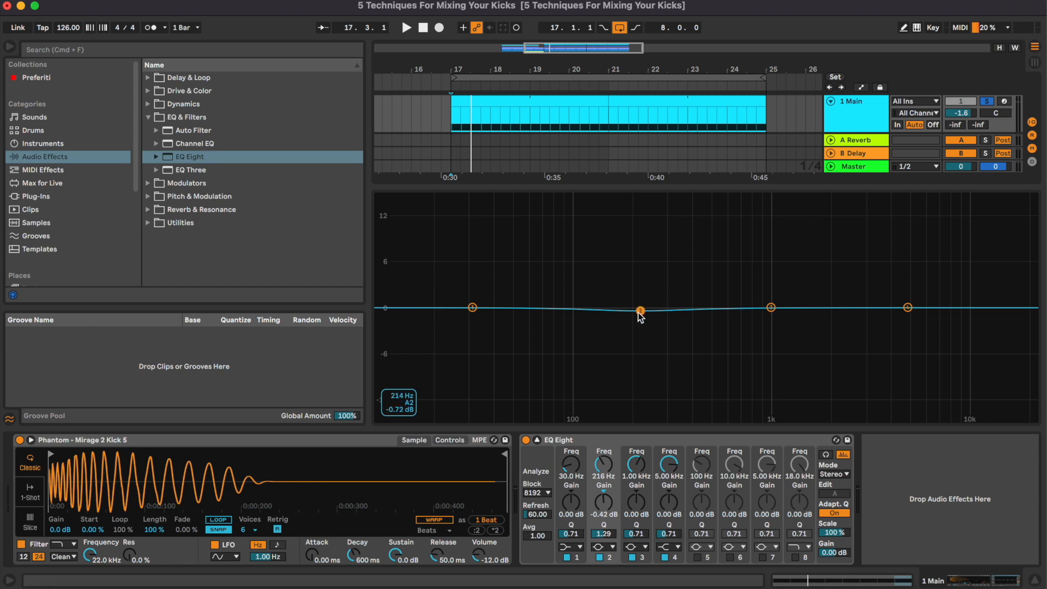
# Step: Cut EQ band 2 by about 4 dB at 339 Hz using audition mode, and collapse the enlarged display
pyautogui.moveTo(642, 315); pyautogui.dragTo(683, 308)
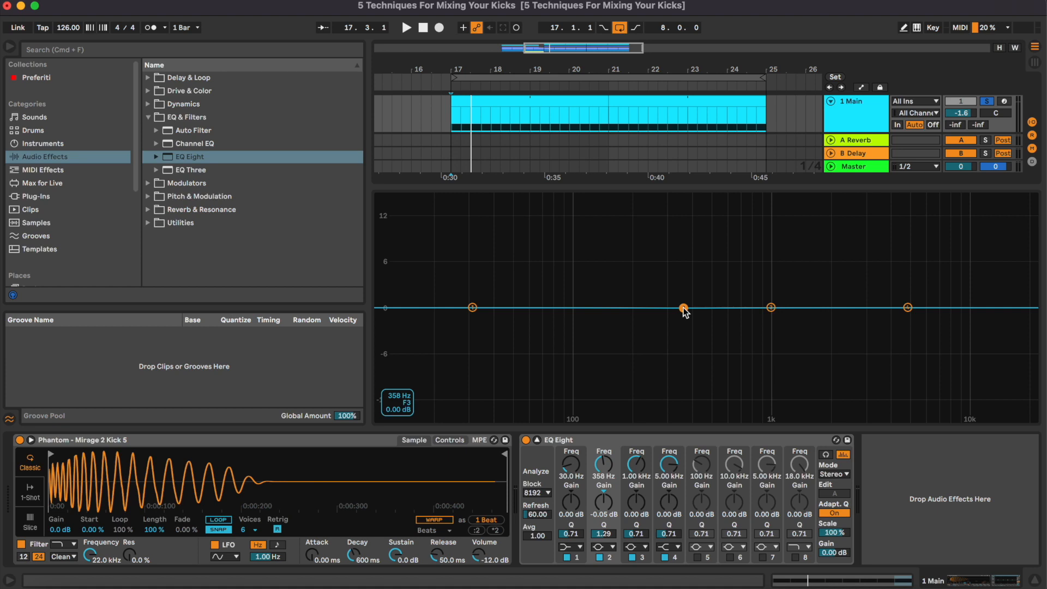
pyautogui.moveTo(683, 308); pyautogui.dragTo(683, 315)
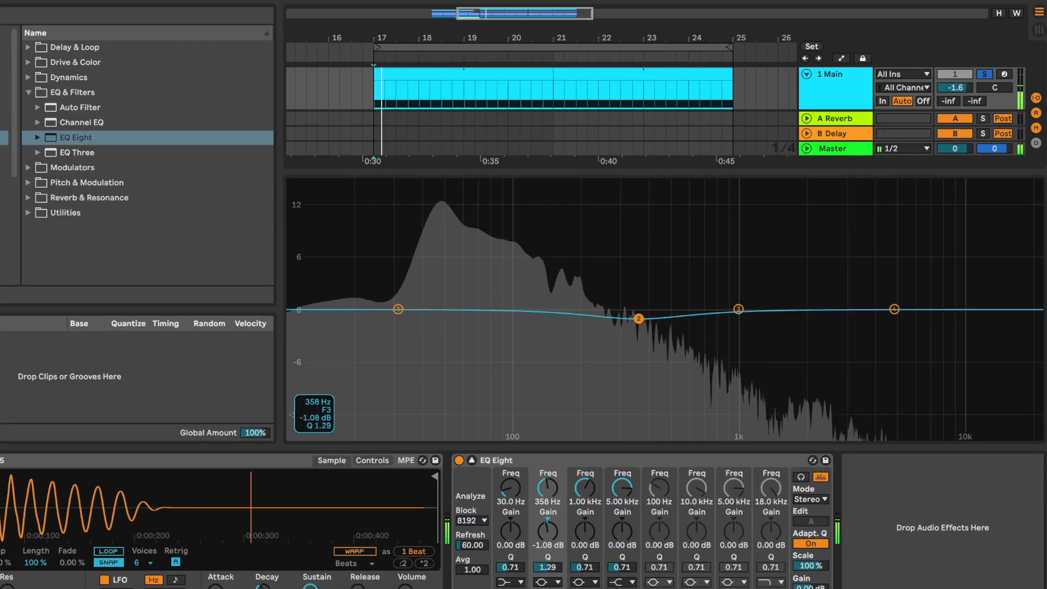
pyautogui.moveTo(683, 315)
pyautogui.mouseDown()
pyautogui.moveTo(683, 344)
pyautogui.moveTo(649, 344)
pyautogui.mouseUp()
pyautogui.click(800, 476)
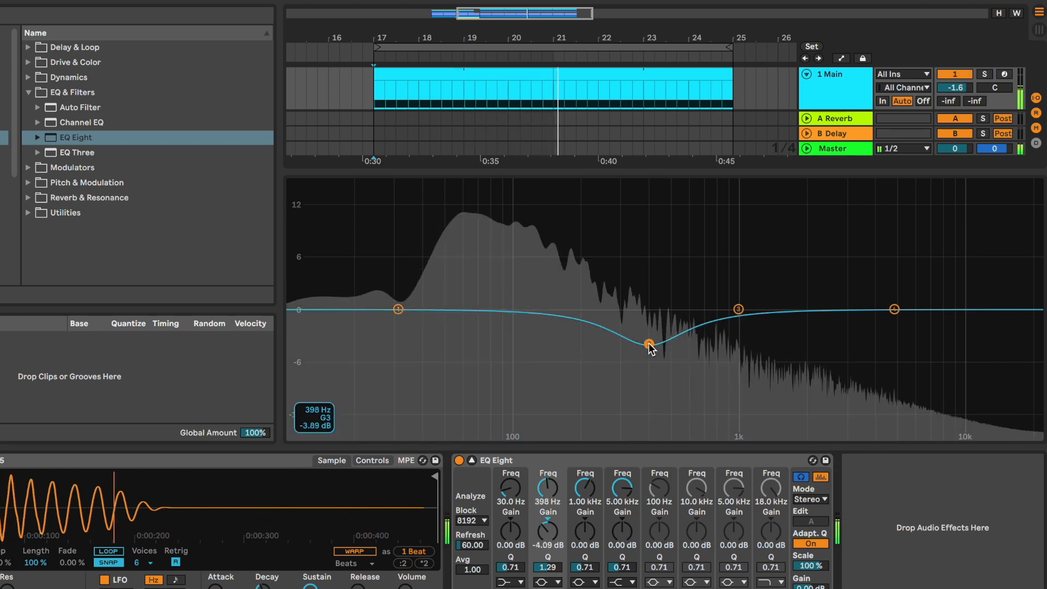
pyautogui.moveTo(649, 344); pyautogui.dragTo(633, 343)
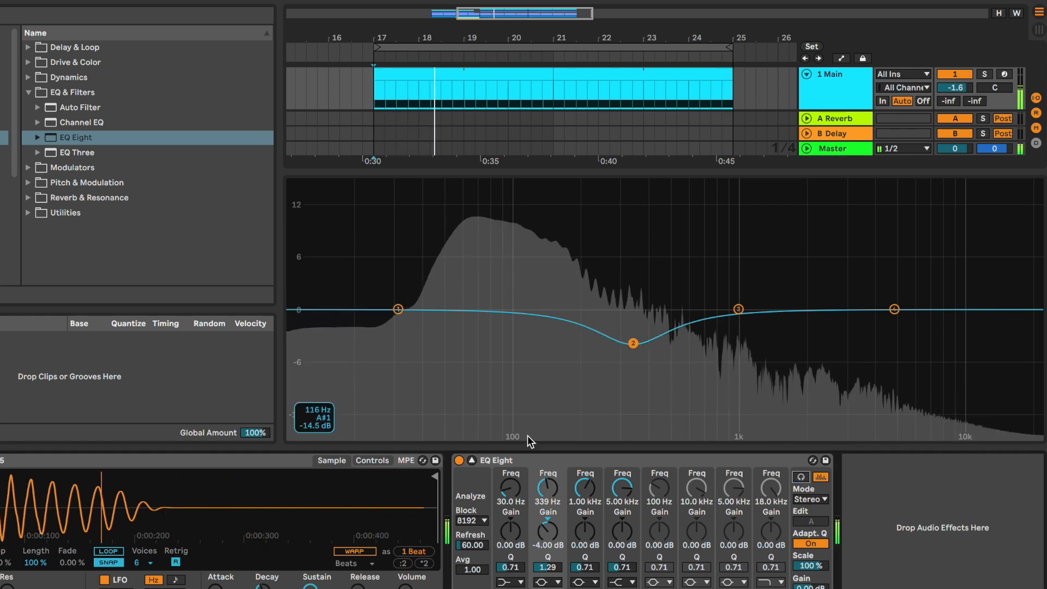
pyautogui.click(473, 461)
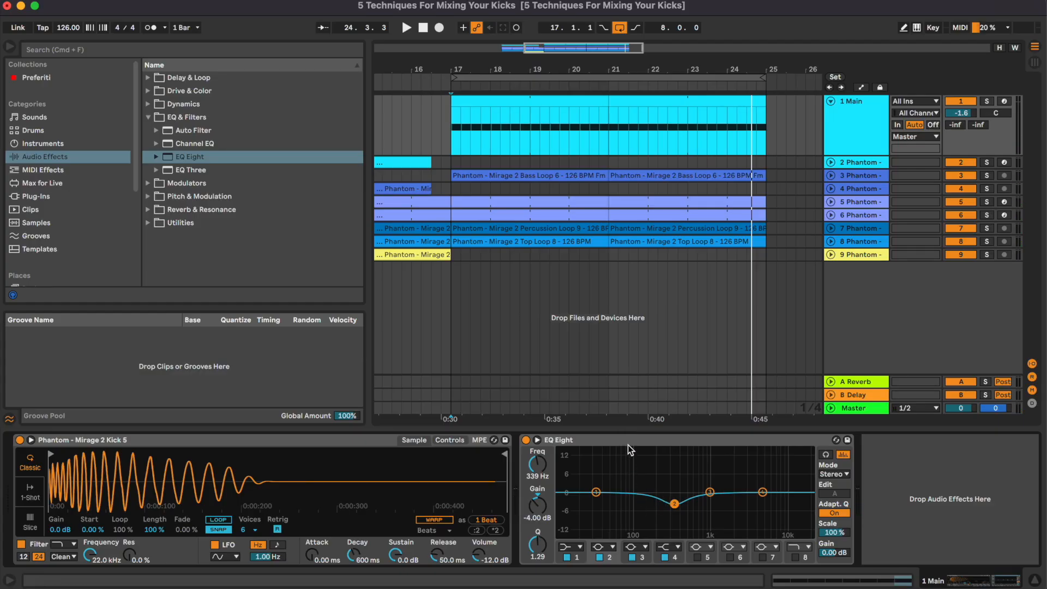
# Step: Reset EQ band 2's gain to 0 dB and reopen the enlarged EQ display
pyautogui.click(628, 437)
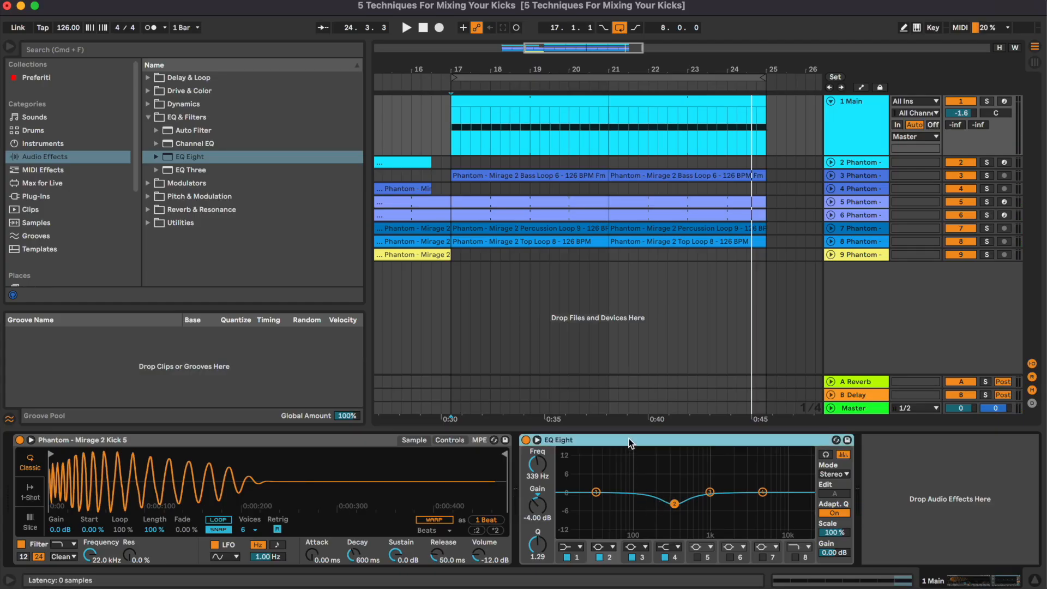
pyautogui.click(542, 518)
pyautogui.press('Delete')
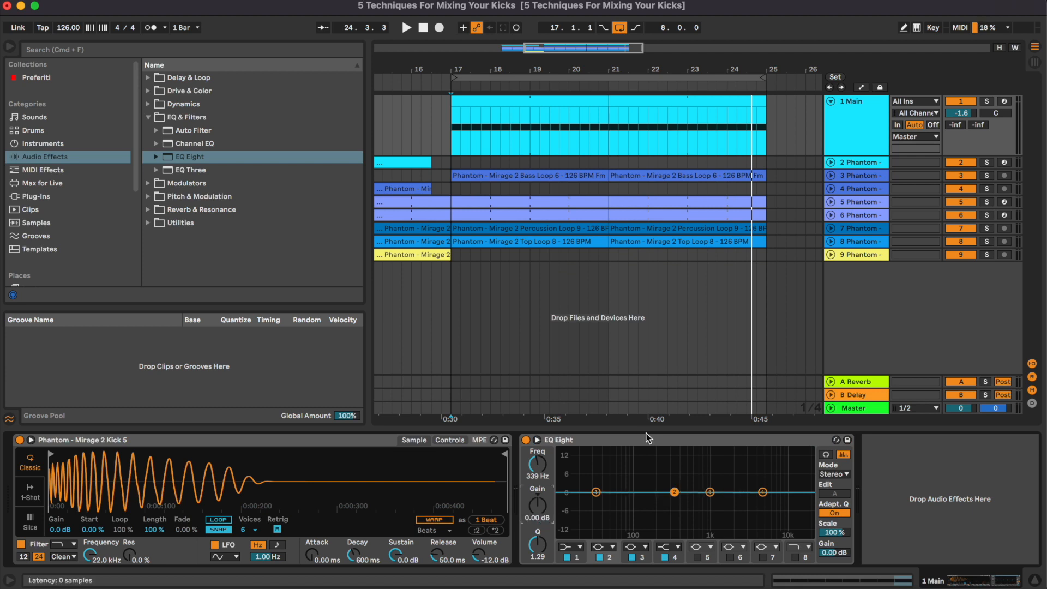
pyautogui.click(661, 440)
pyautogui.click(537, 440)
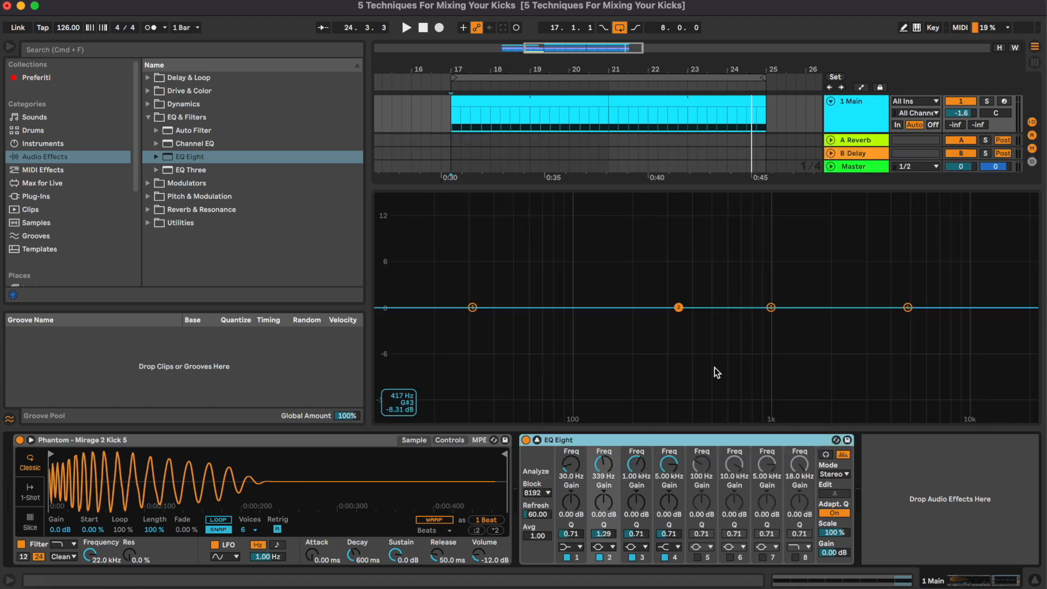
# Step: Play the soloed Main kick, switch EQ band 1 to a bell curve, and boost band 2 by about 1.9 dB at 194 Hz
pyautogui.moveTo(684, 315); pyautogui.dragTo(584, 308)
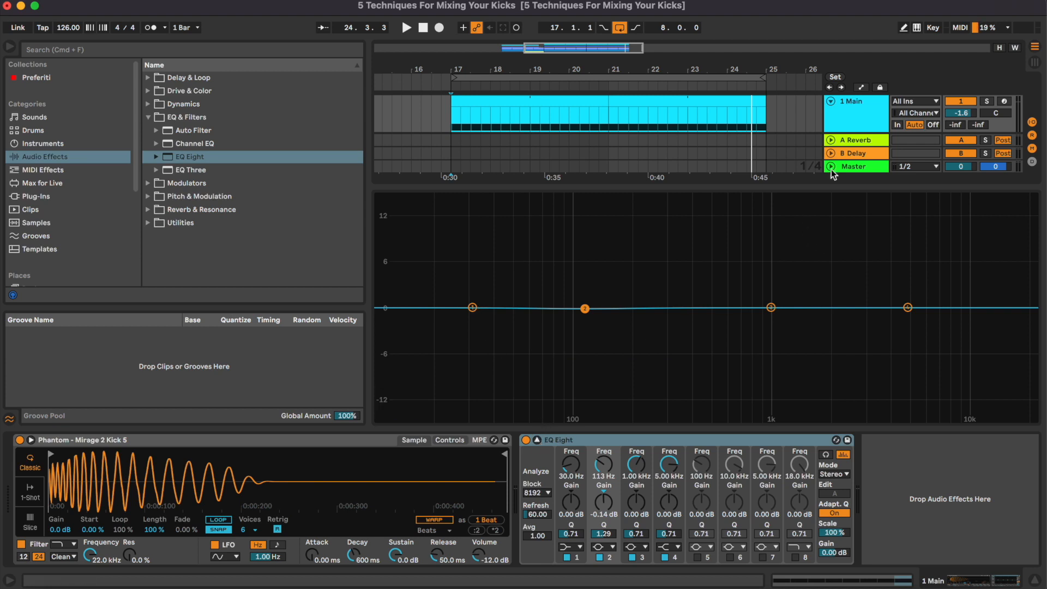
pyautogui.click(854, 110)
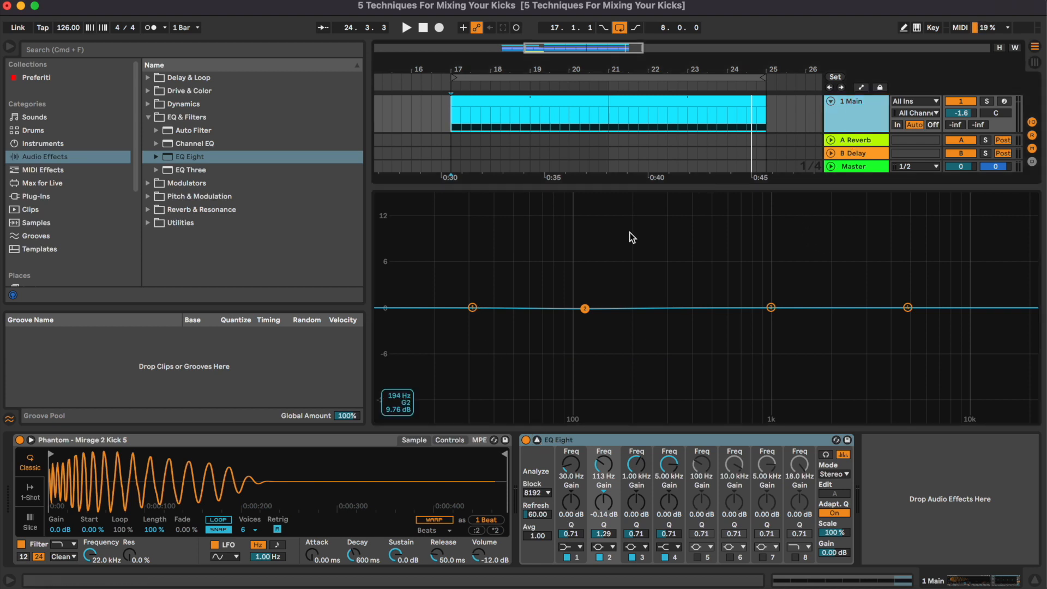
pyautogui.press('space')
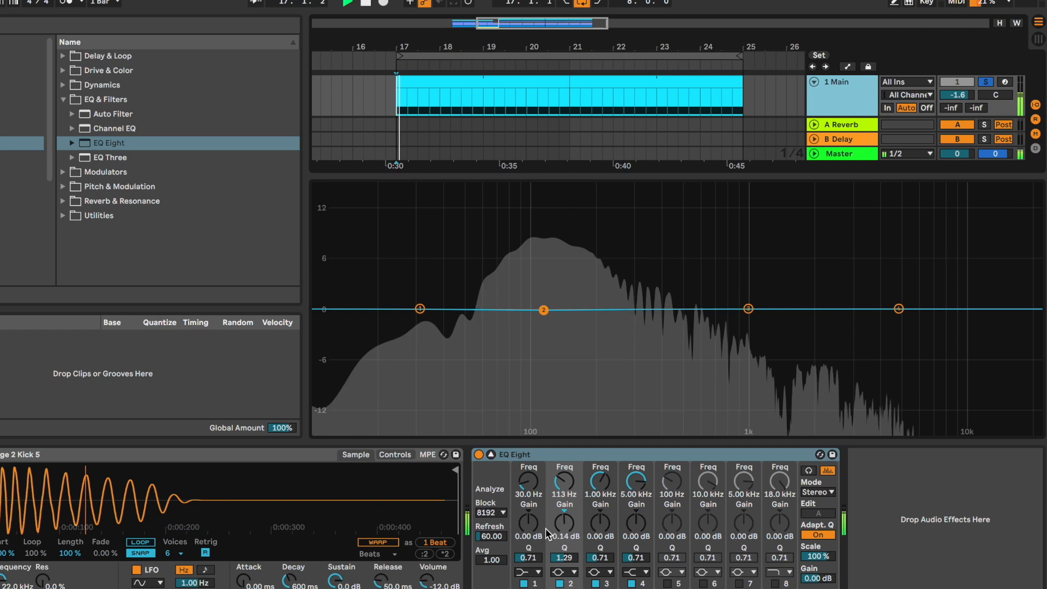
pyautogui.click(533, 572)
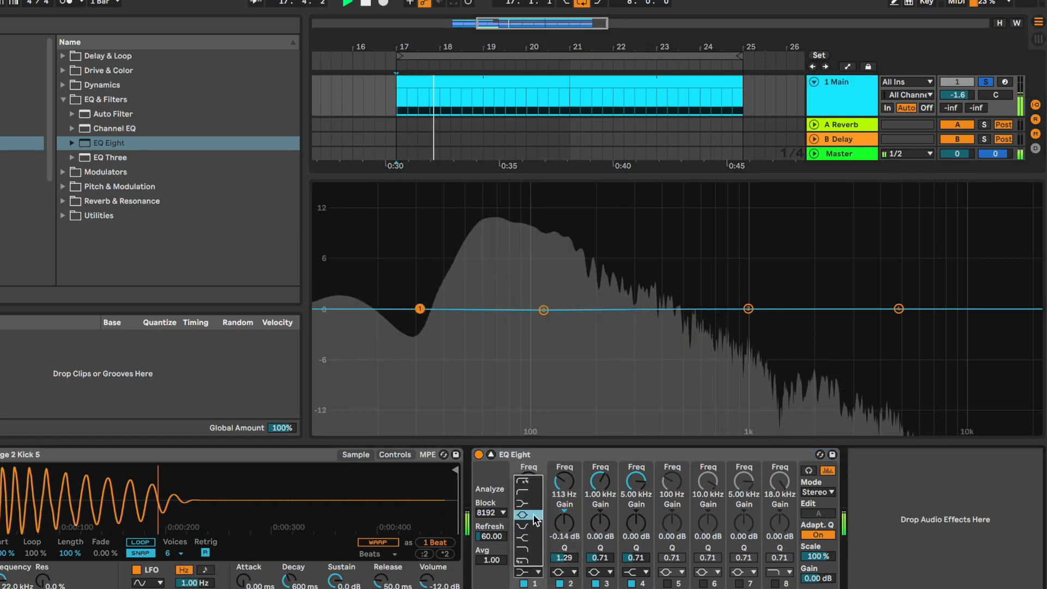
pyautogui.click(531, 516)
pyautogui.moveTo(543, 310); pyautogui.dragTo(594, 293)
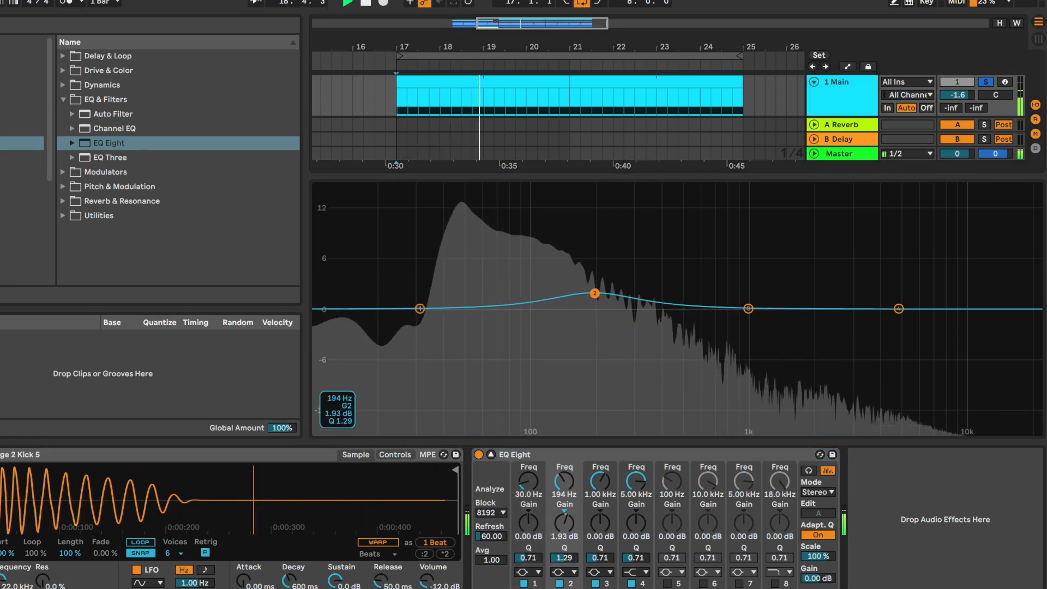
# Step: Cut EQ band 1 by 2.40 dB at 52.3 Hz with a Q of 1.71, and set band 2 to 190 Hz at 1.74 dB
pyautogui.moveTo(420, 308); pyautogui.dragTo(472, 318)
pyautogui.moveTo(529, 558)
pyautogui.mouseDown()
pyautogui.moveTo(529, 525)
pyautogui.moveTo(527, 559)
pyautogui.mouseUp()
pyautogui.moveTo(472, 318); pyautogui.dragTo(473, 333)
pyautogui.press('space')
pyautogui.moveTo(594, 294); pyautogui.dragTo(630, 294)
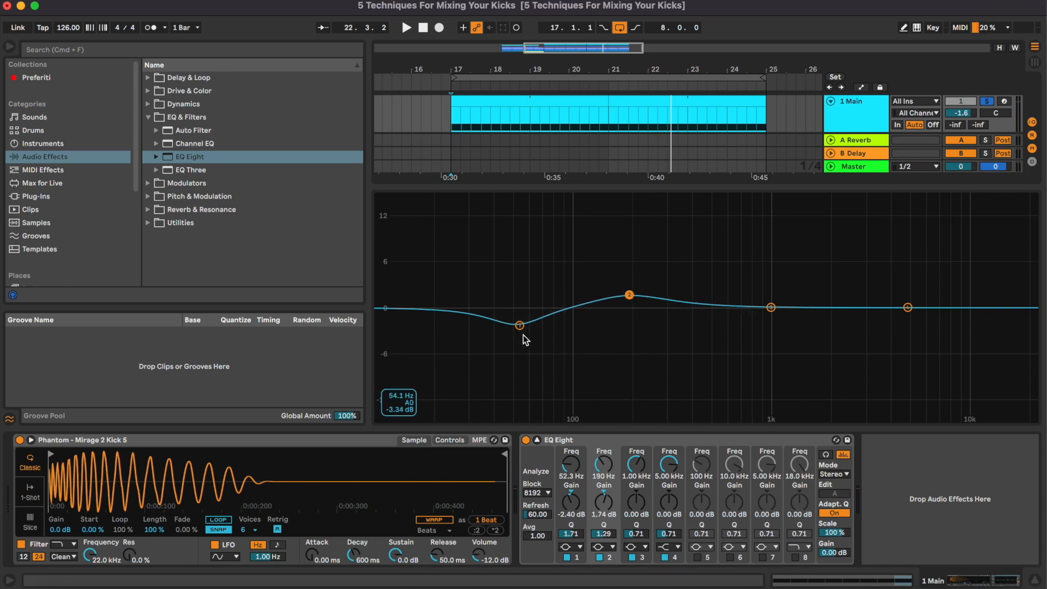
# Step: Copy the kick's EQ Eight to the Mirage 2 Bass Loop 6 track and place it before LFOTool
pyautogui.click(537, 440)
pyautogui.press('super+c')
pyautogui.click(854, 176)
pyautogui.click(745, 508)
pyautogui.press('super+v')
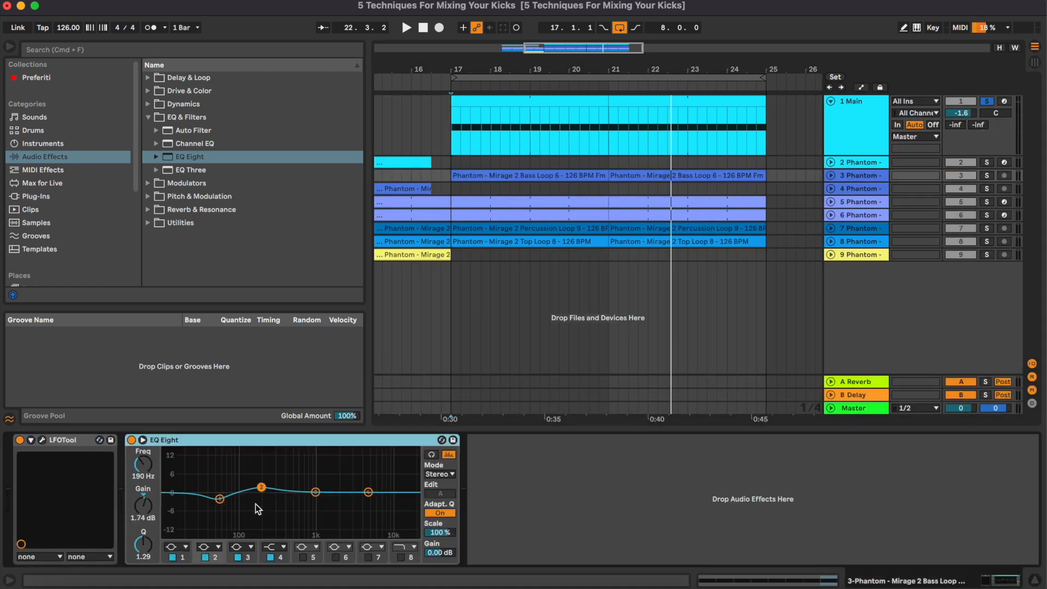
pyautogui.moveTo(230, 443); pyautogui.dragTo(8, 474)
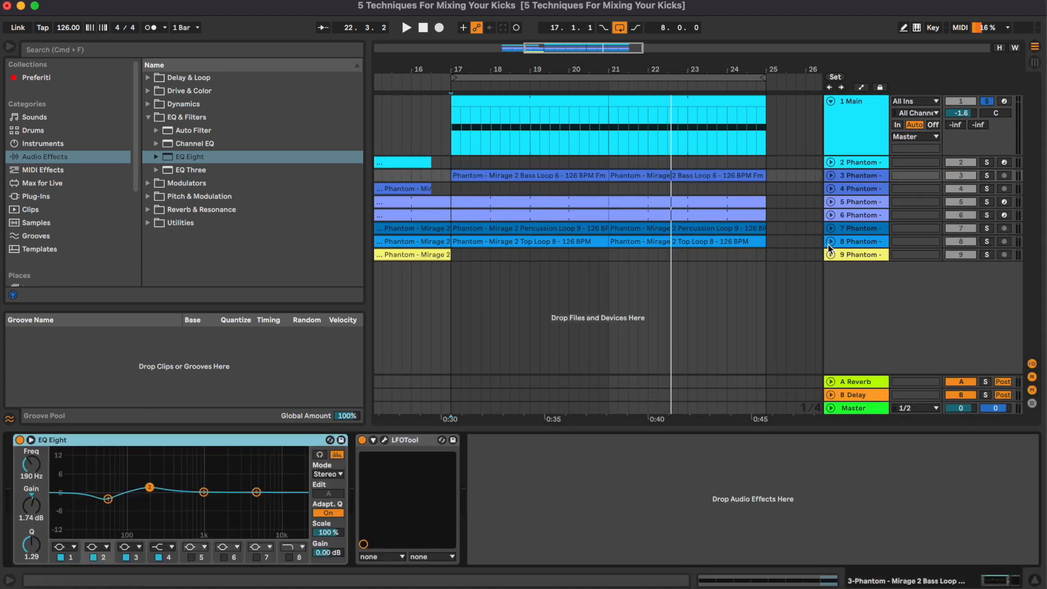
# Step: Unfold the bass loop track and set its EQ Eight band 2 gain to -1.74 dB
pyautogui.click(831, 175)
pyautogui.click(499, 221)
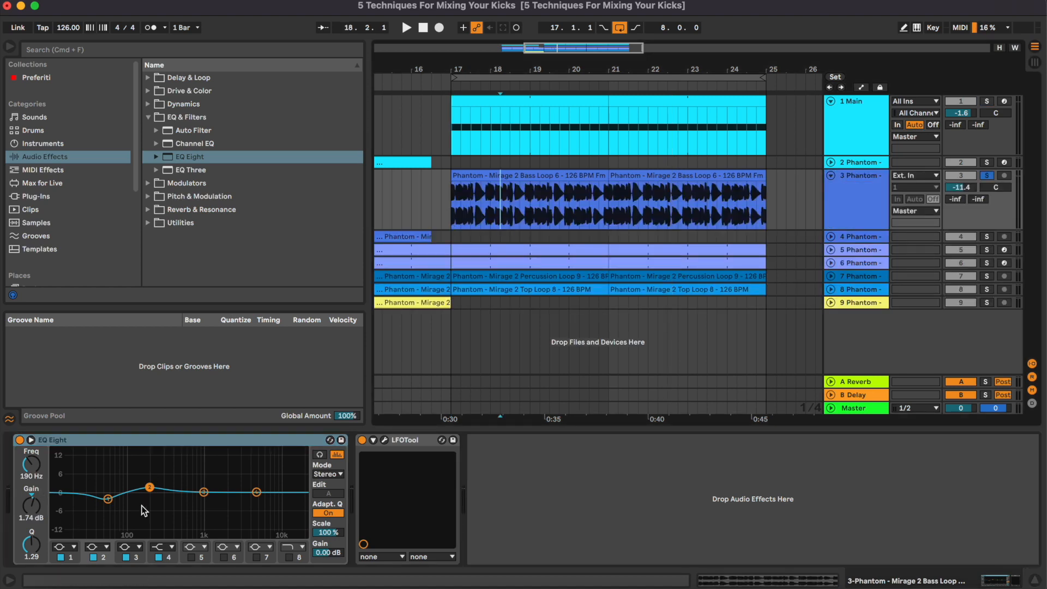
pyautogui.click(25, 518)
pyautogui.write('-1.74')
pyautogui.press('Return')
# Step: Set the bass EQ's band 1 gain to 2.40 dB and play the result
pyautogui.click(108, 499)
pyautogui.click(30, 518)
pyautogui.write('2.40')
pyautogui.press('Return')
pyautogui.press('space')
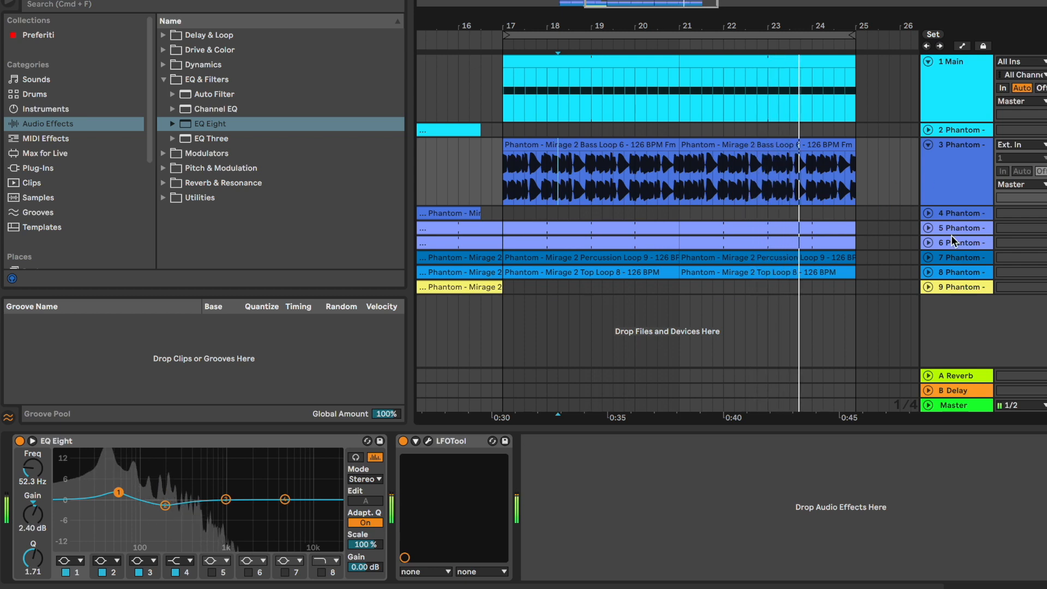
pyautogui.click(963, 169)
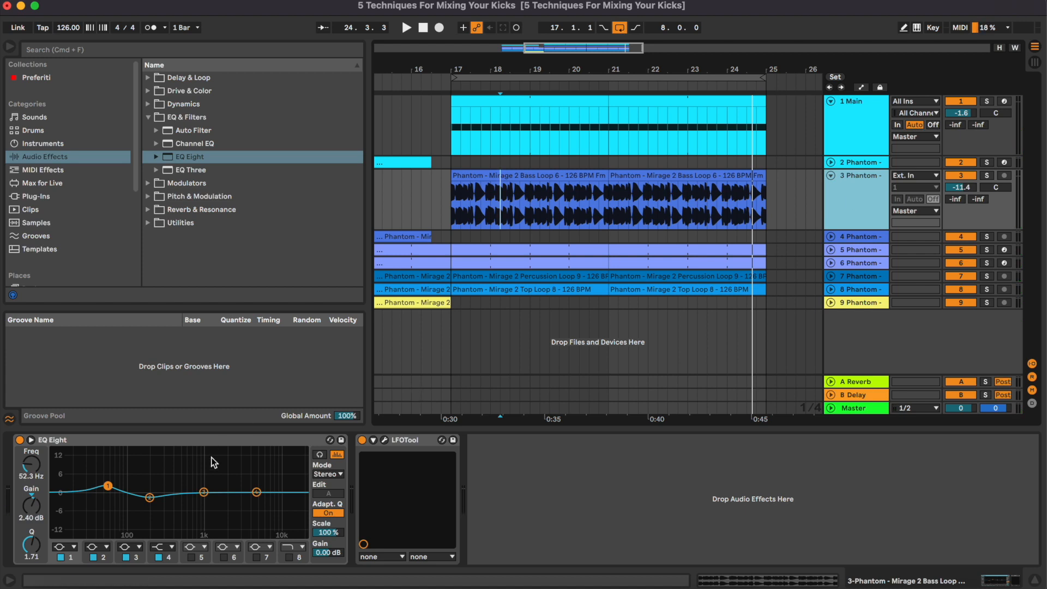
pyautogui.click(166, 448)
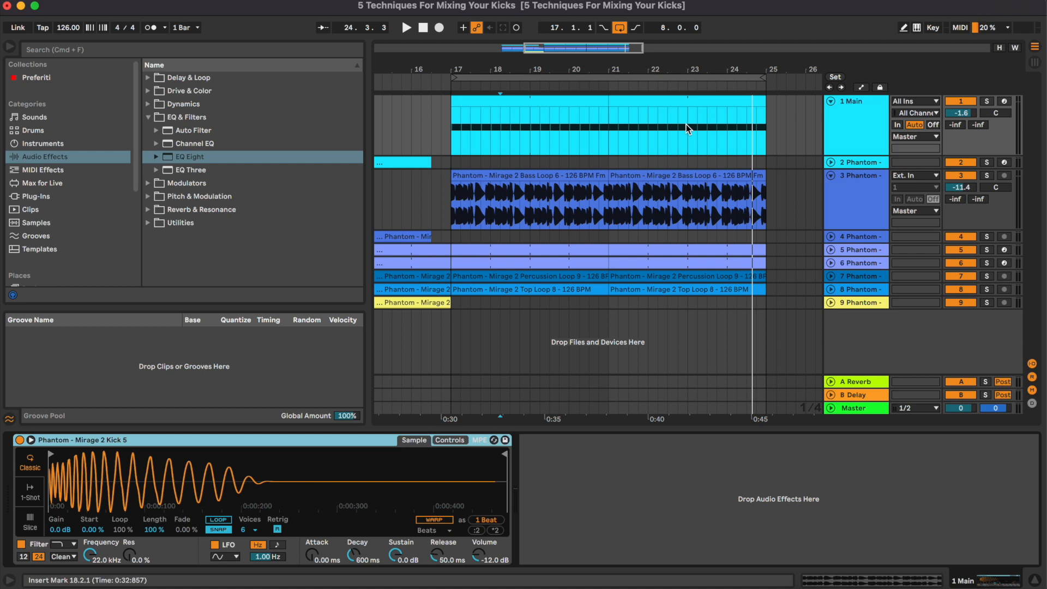
# Step: Add Glue Compressor after the sampler on the Main kick track and adjust its attack
pyautogui.click(148, 104)
pyautogui.moveTo(239, 155); pyautogui.dragTo(548, 438)
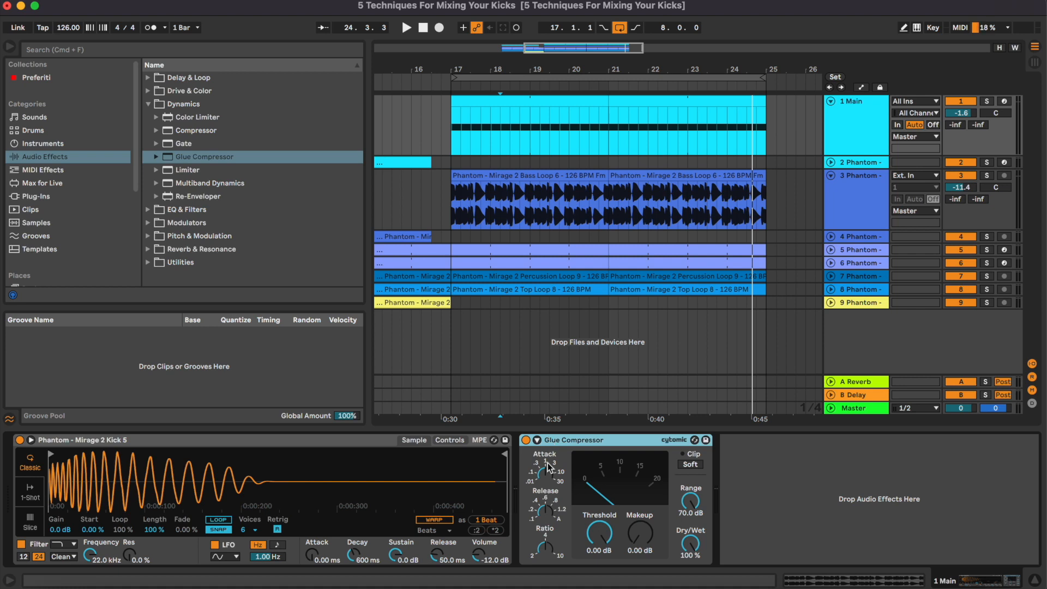
pyautogui.click(549, 478)
pyautogui.moveTo(549, 478); pyautogui.dragTo(549, 450)
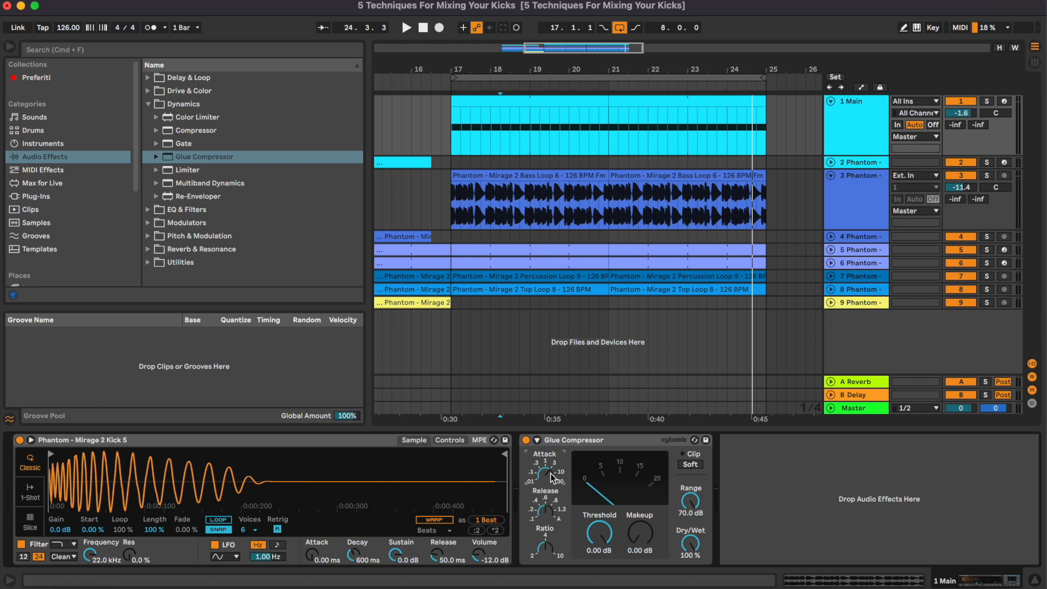
pyautogui.moveTo(551, 473); pyautogui.dragTo(550, 513)
pyautogui.moveTo(547, 472); pyautogui.dragTo(548, 462)
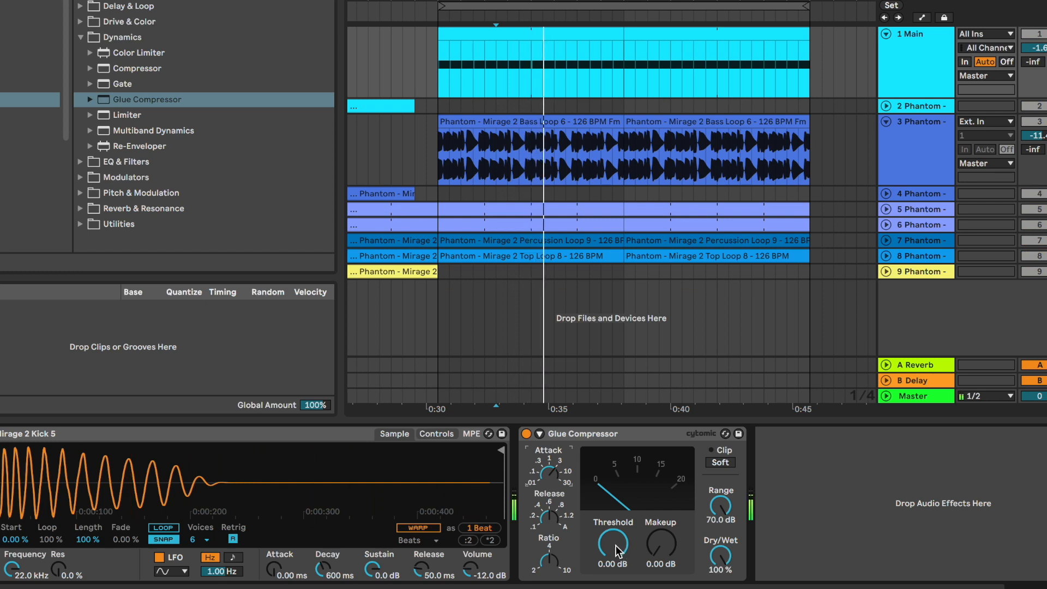
# Step: Set Glue Compressor's threshold to -10.5 dB and makeup to 2.00 dB, compare it bypassed, and unsolo the kick
pyautogui.moveTo(628, 554)
pyautogui.mouseDown()
pyautogui.moveTo(628, 580)
pyautogui.moveTo(616, 545)
pyautogui.mouseUp()
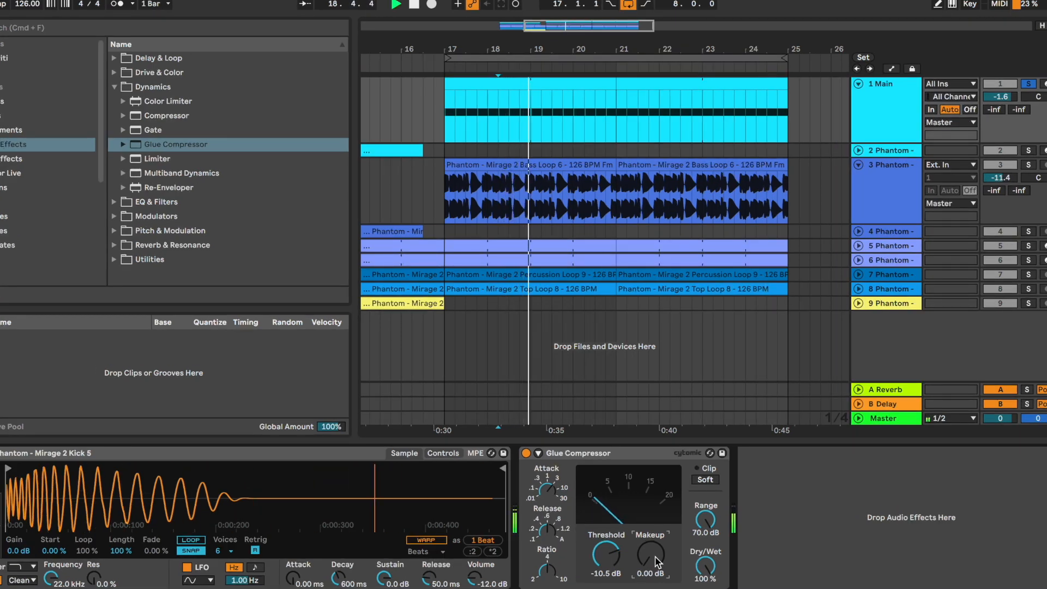
pyautogui.moveTo(655, 556); pyautogui.dragTo(655, 548)
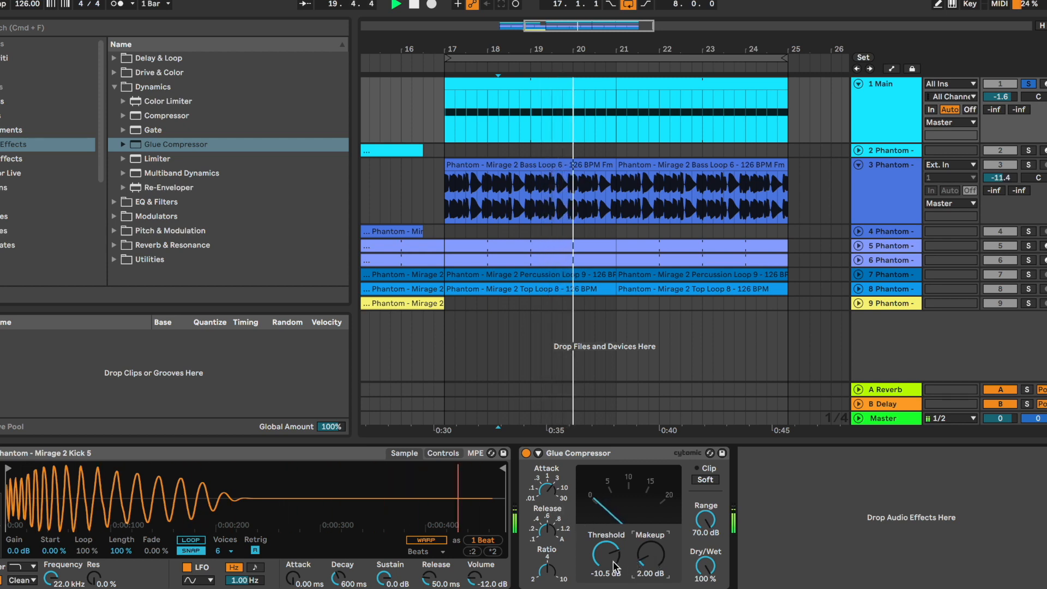
pyautogui.click(528, 461)
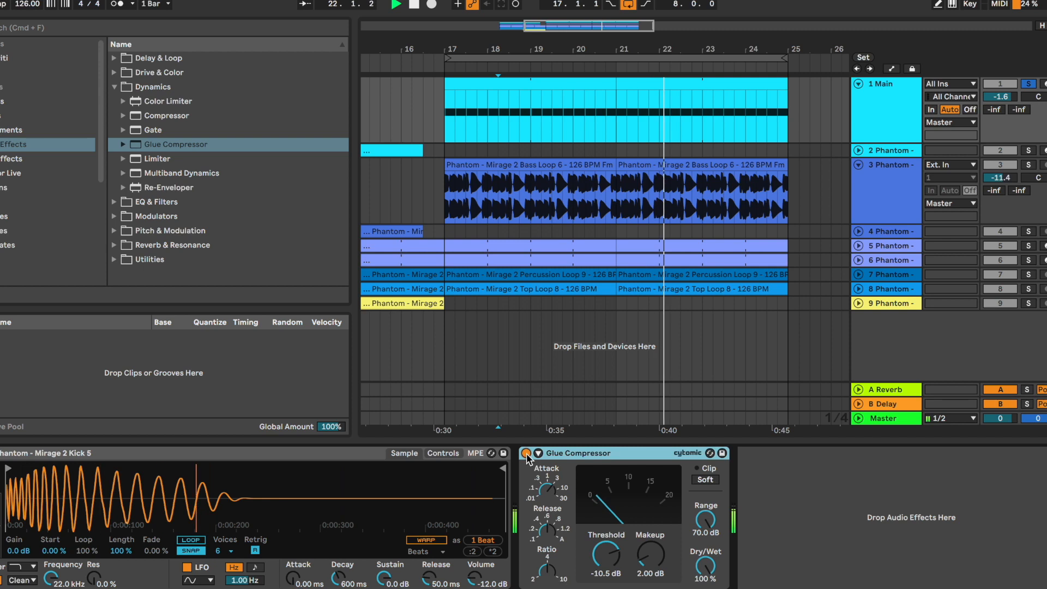
pyautogui.press('s')
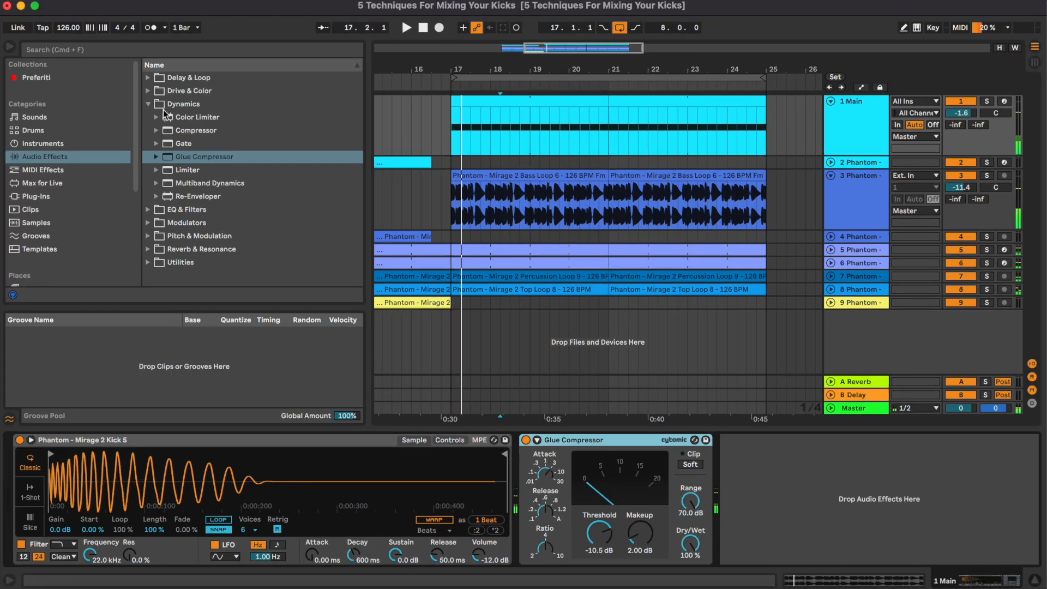
# Step: Add Drum Buss after Glue Compressor, set its Drive to 9.4 %, and compare with the effect bypassed
pyautogui.click(149, 104)
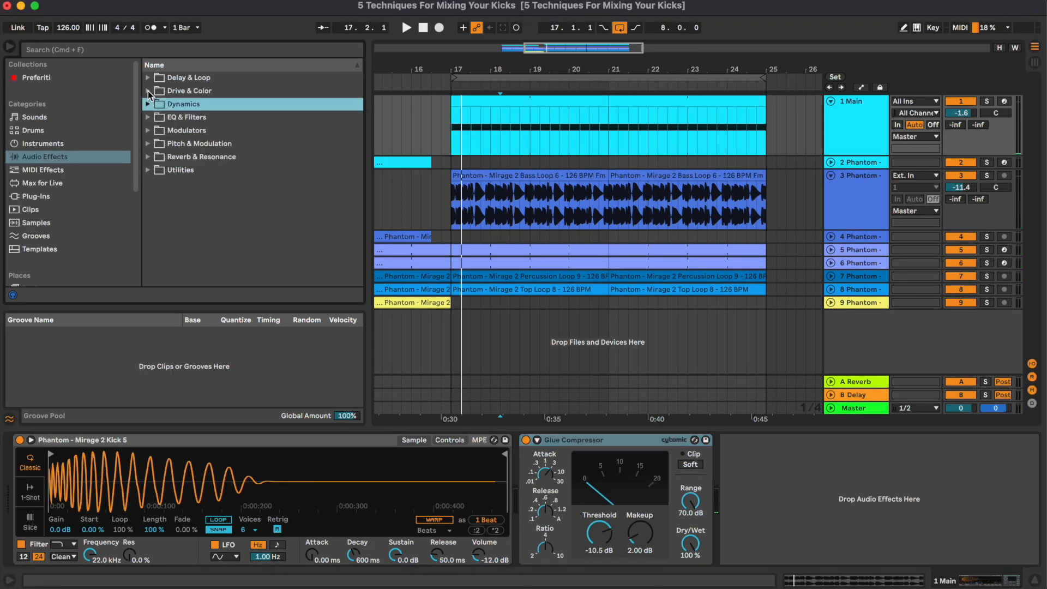
pyautogui.click(148, 90)
pyautogui.doubleClick(215, 132)
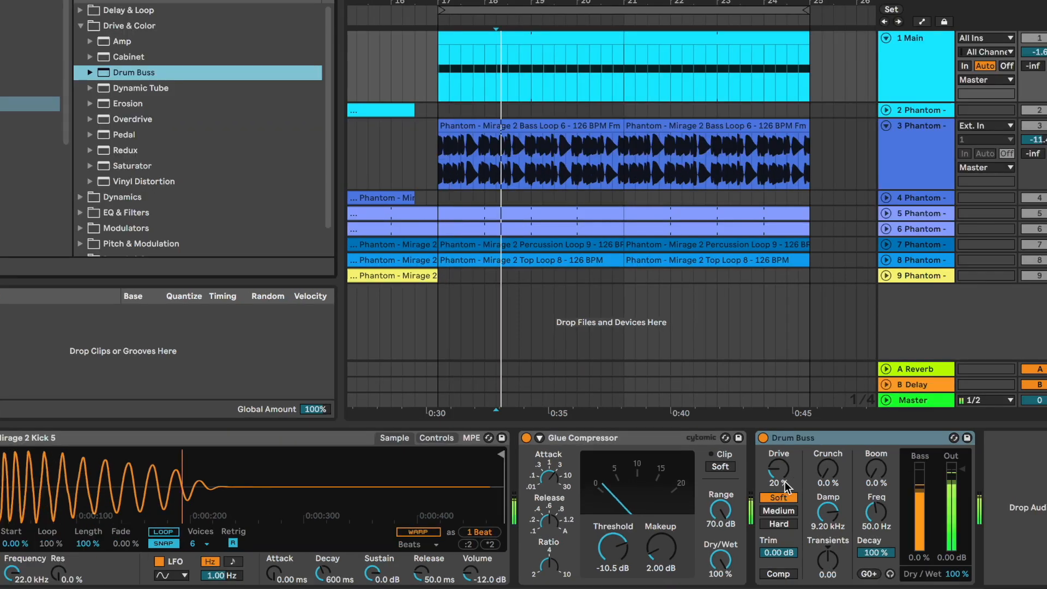
pyautogui.moveTo(746, 476); pyautogui.dragTo(778, 456)
pyautogui.click(764, 438)
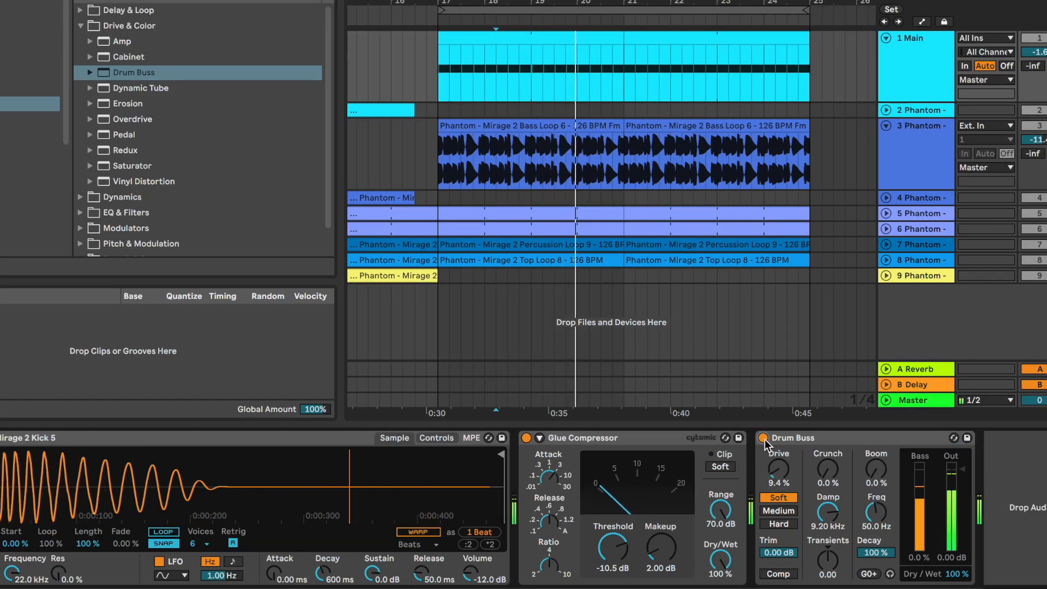
# Step: Set Drum Buss's Dry/Wet to 35 % and play the kick with the effect off and on
pyautogui.moveTo(957, 574); pyautogui.dragTo(957, 588)
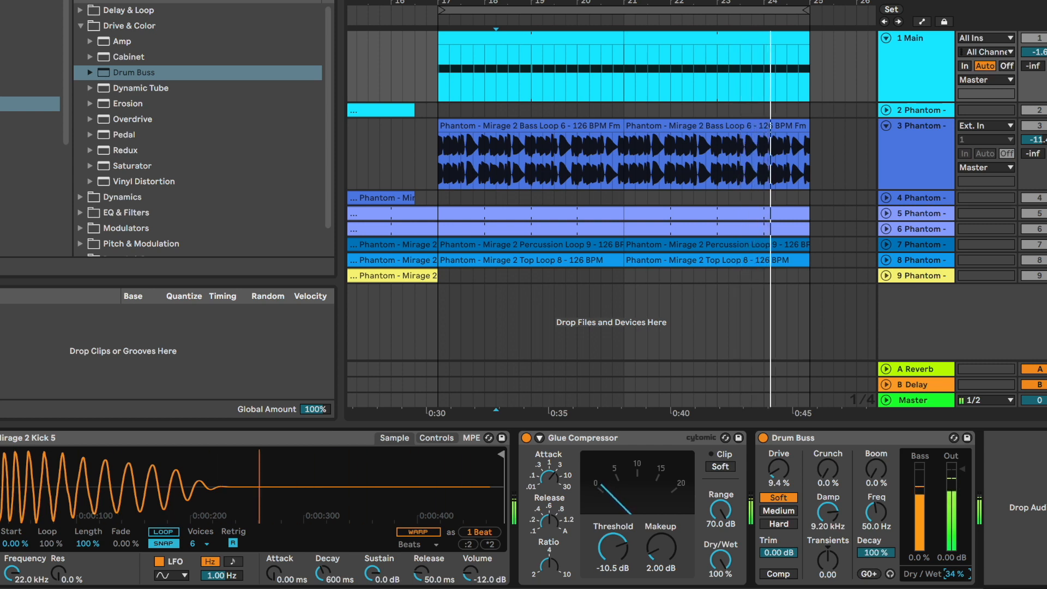
pyautogui.moveTo(957, 574); pyautogui.dragTo(956, 572)
pyautogui.press('space')
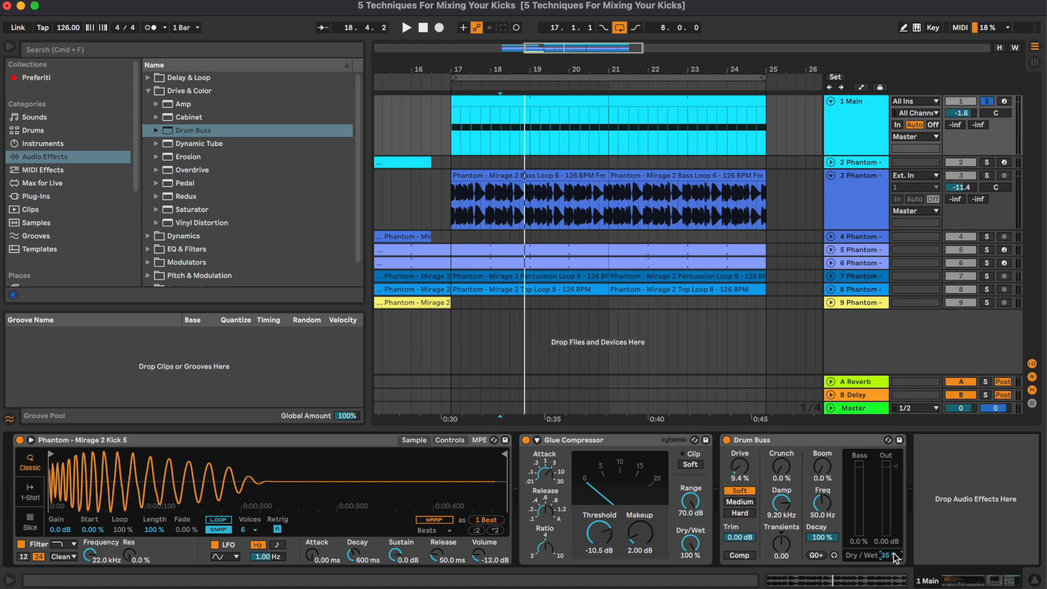
pyautogui.press('space')
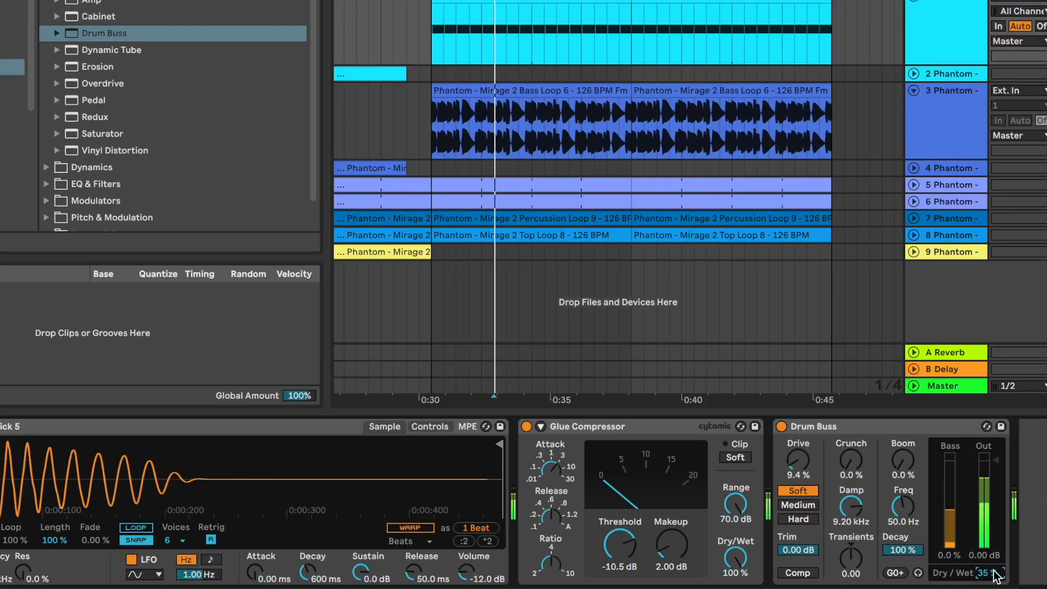
pyautogui.click(727, 439)
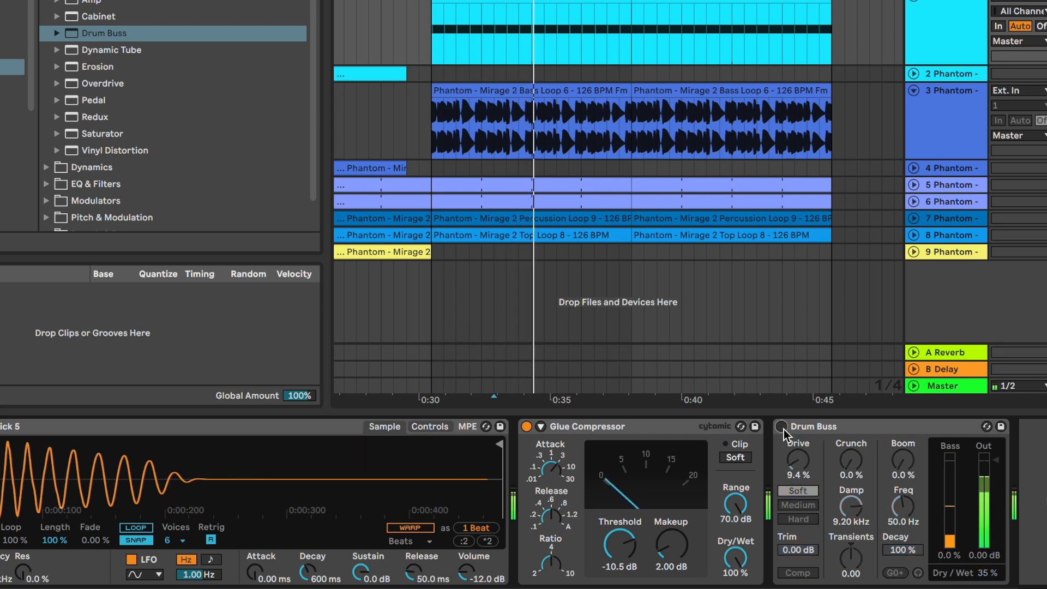
pyautogui.click(782, 428)
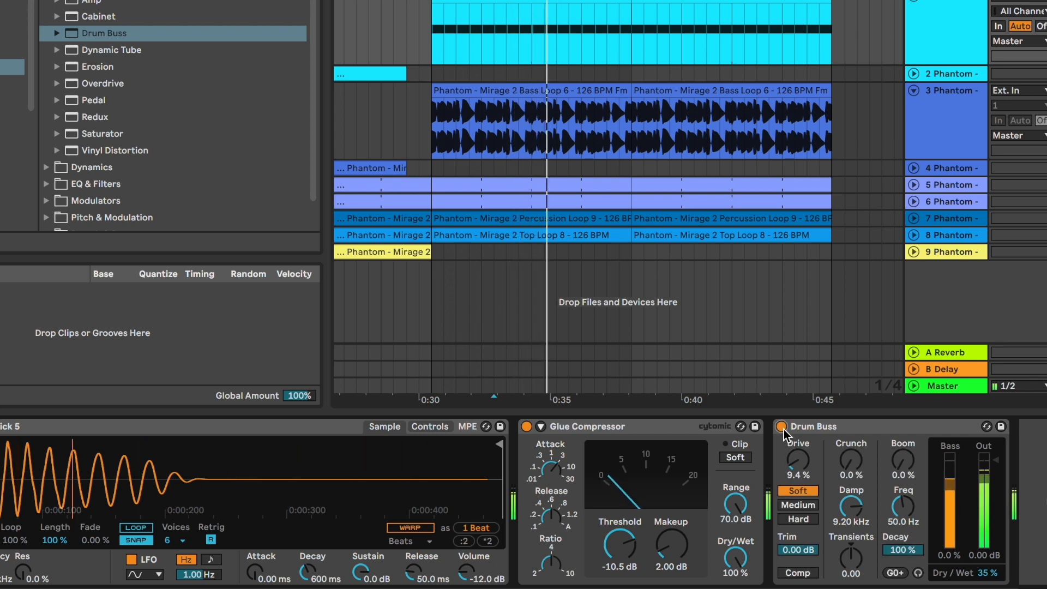